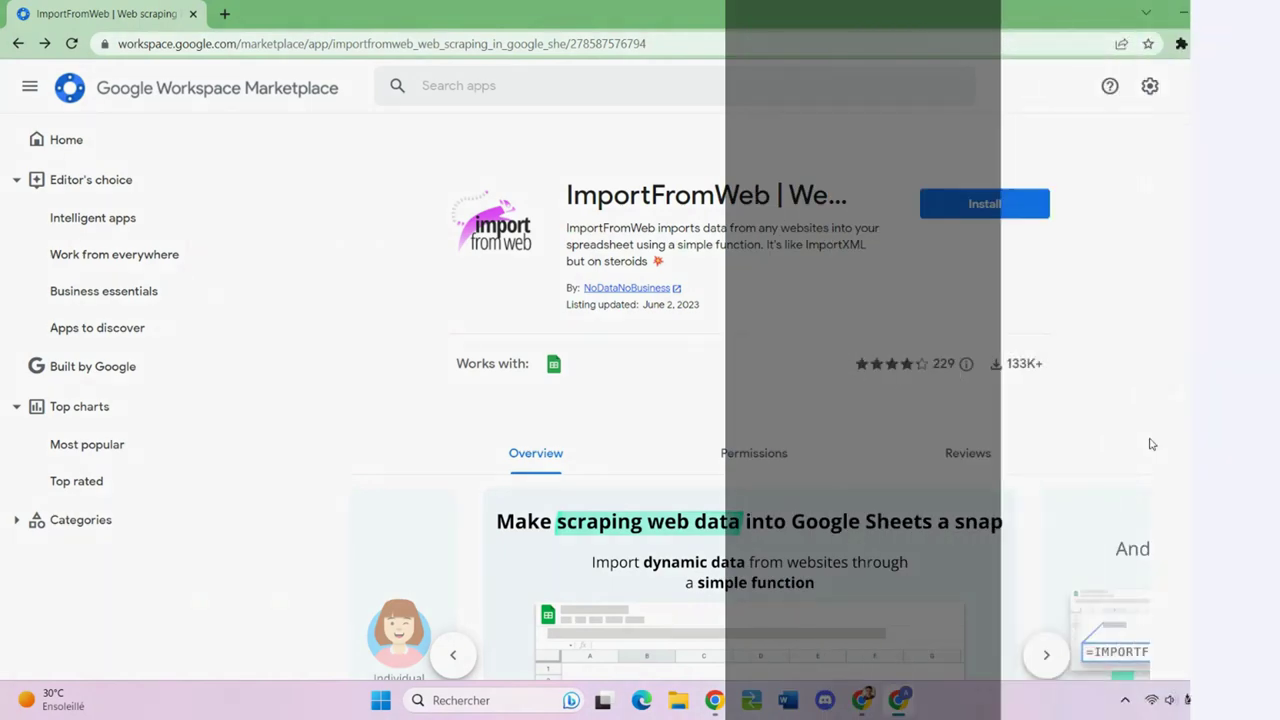
Install the ImportFromWeb add-on from Marketplace and allow it access to the chosen Google account
click(1022, 207)
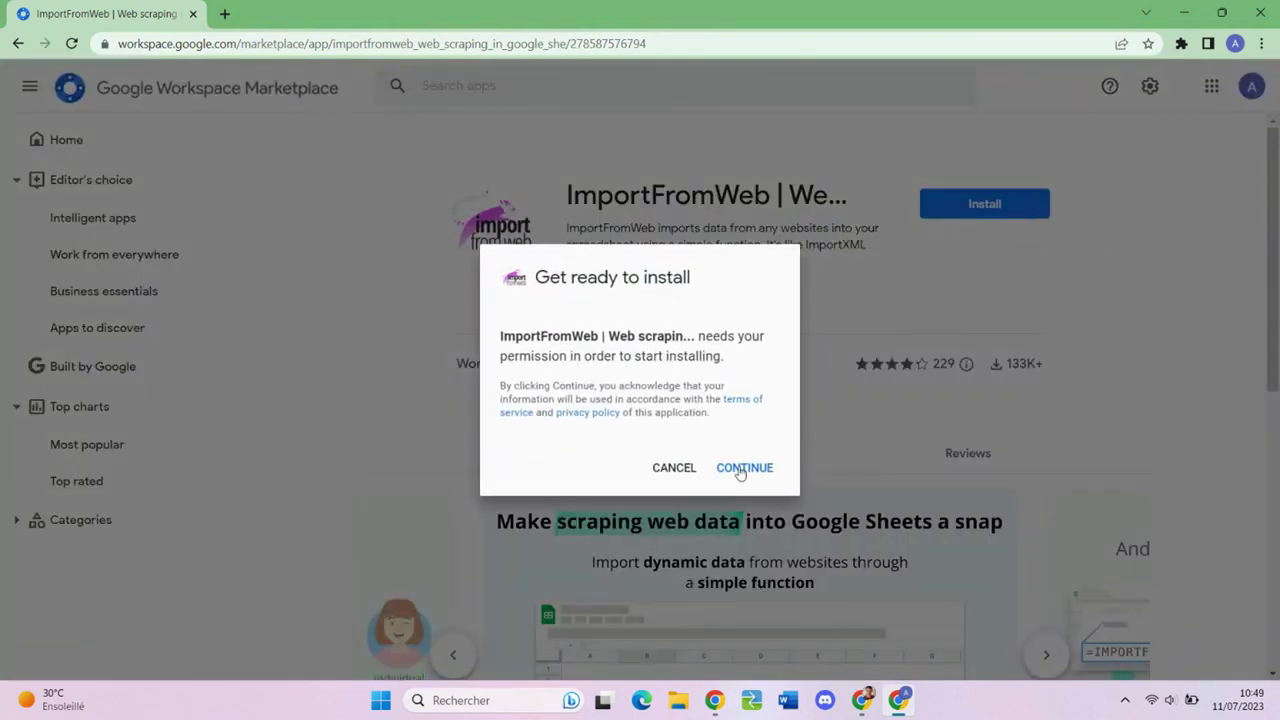
click(740, 470)
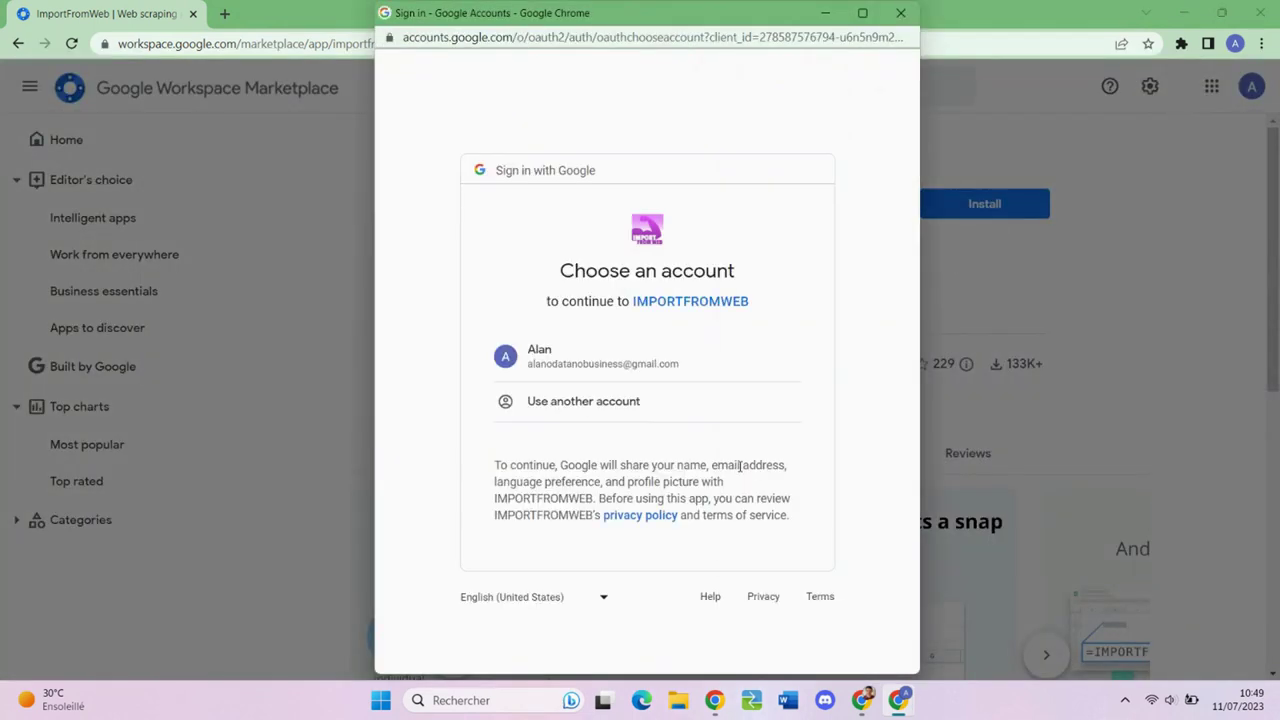
click(713, 369)
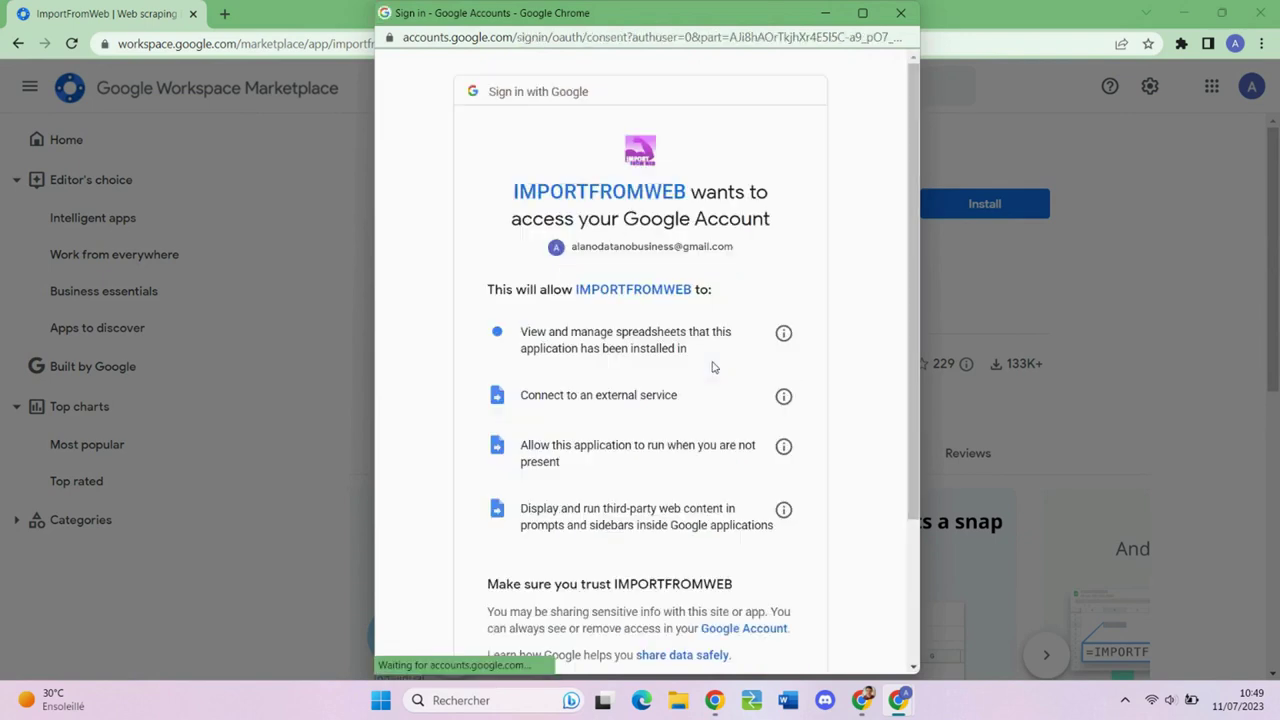
scroll(851, 360, down, 2)
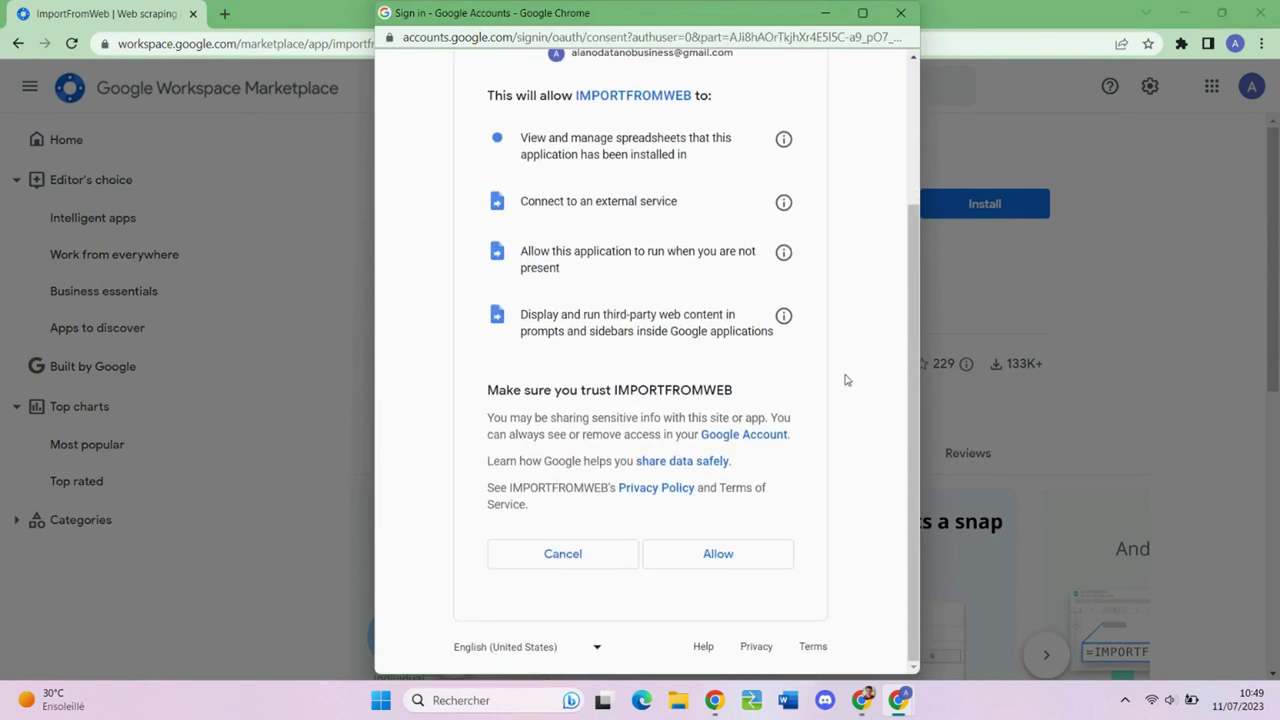
click(720, 562)
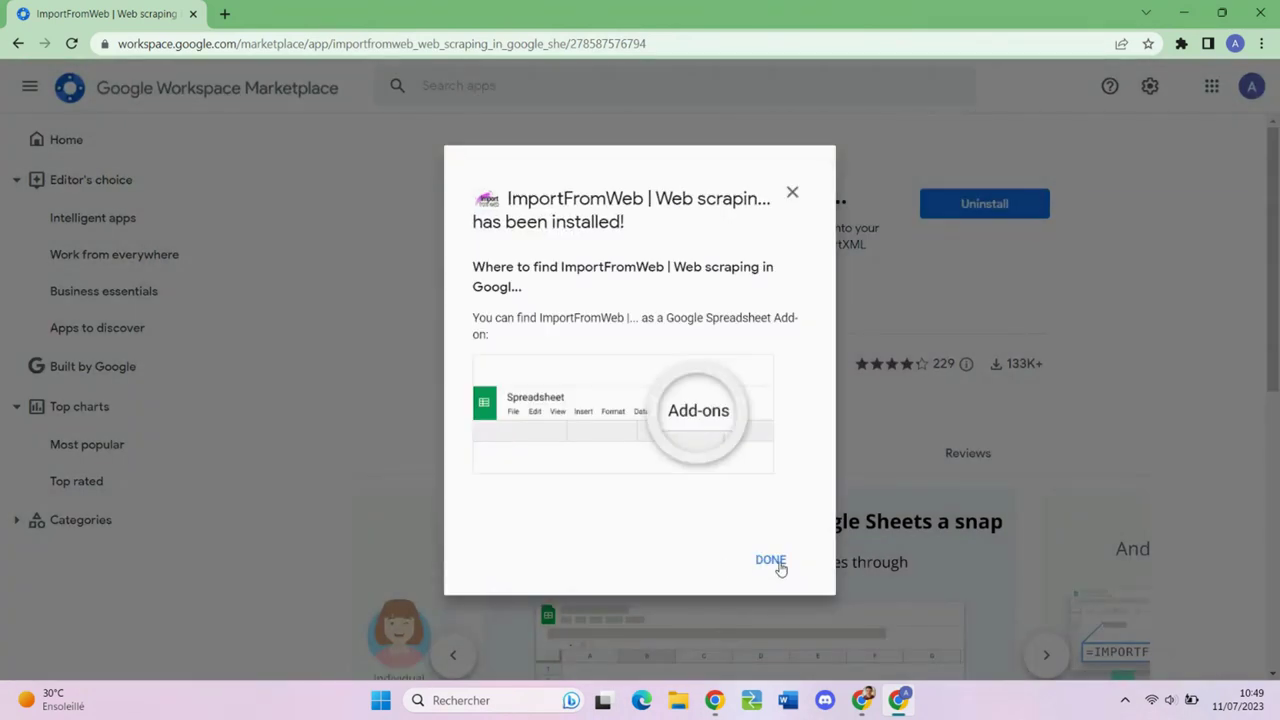
click(771, 561)
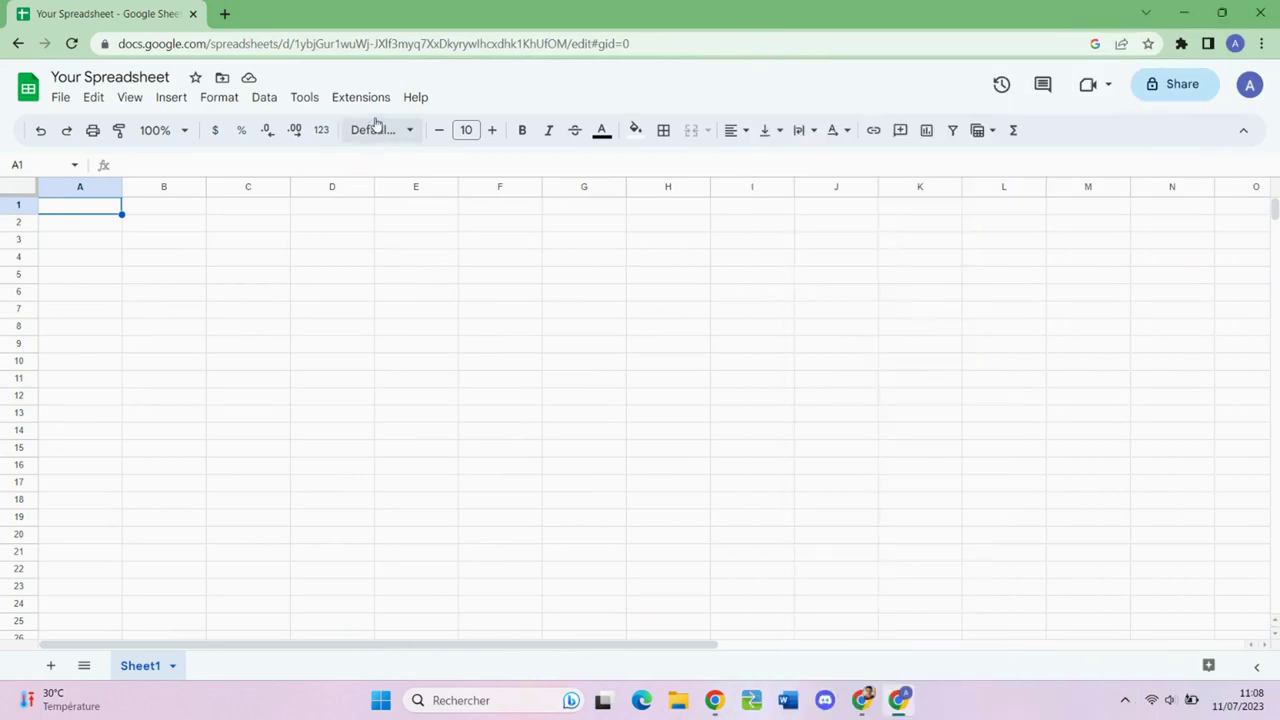
Activate ImportFromWeb from the Extensions menu for this spreadsheet
click(366, 99)
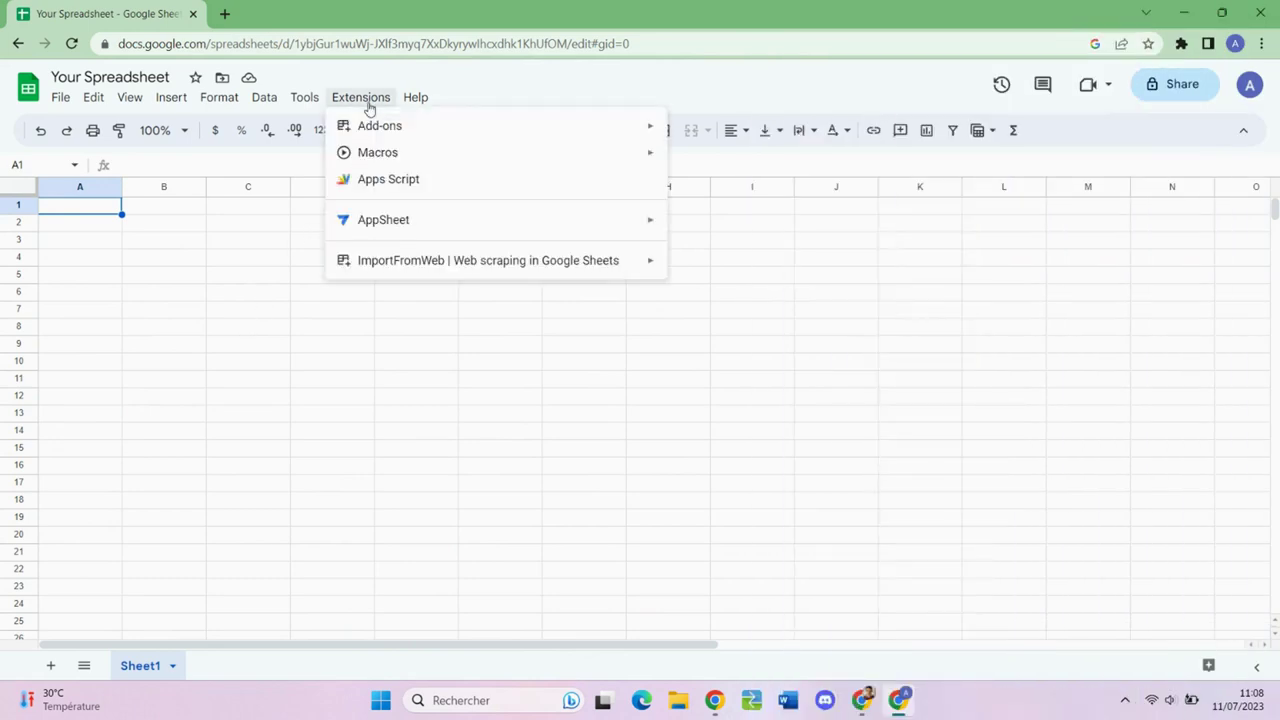
mouse_move(488, 260)
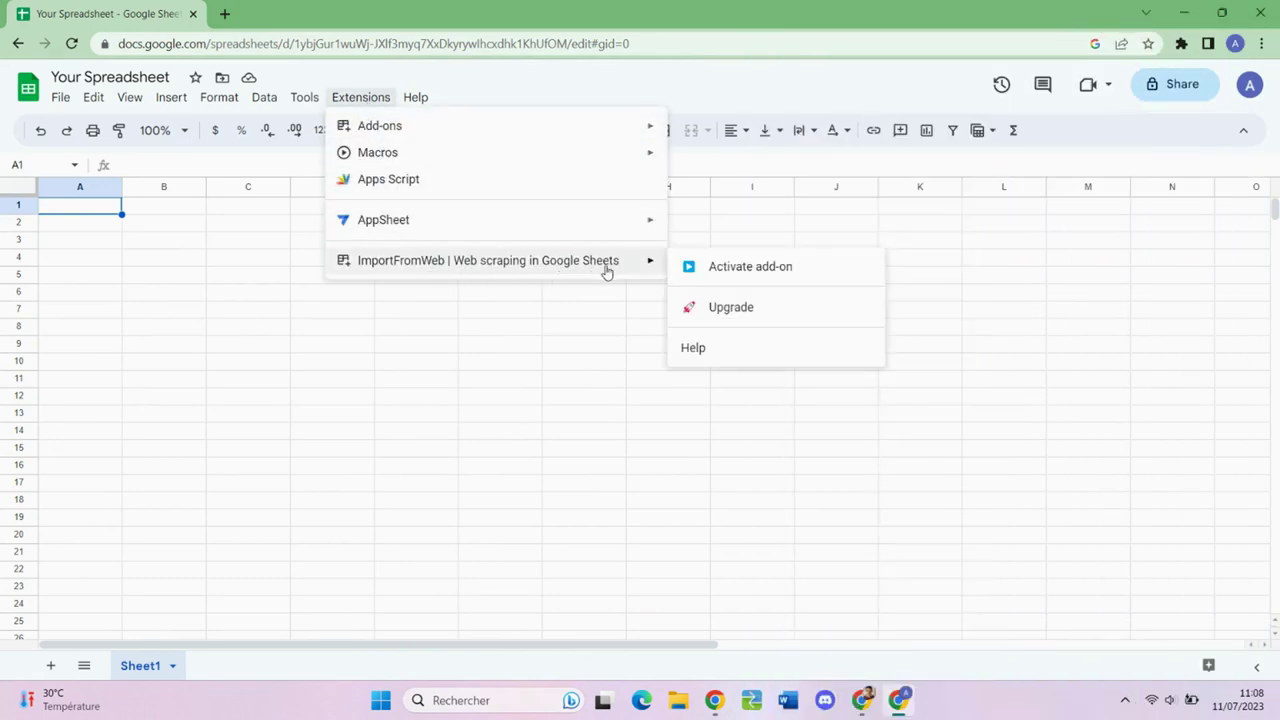
click(750, 267)
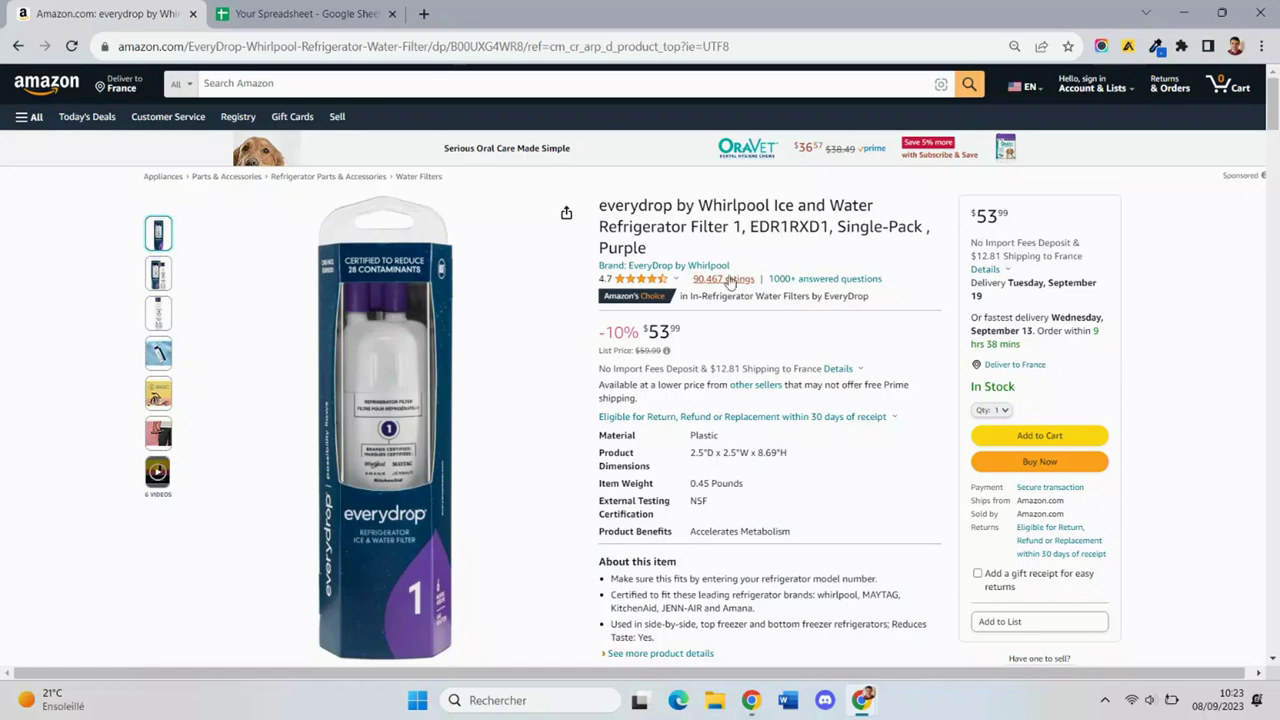
Open the everydrop water filter's full customer reviews page on Amazon
click(729, 283)
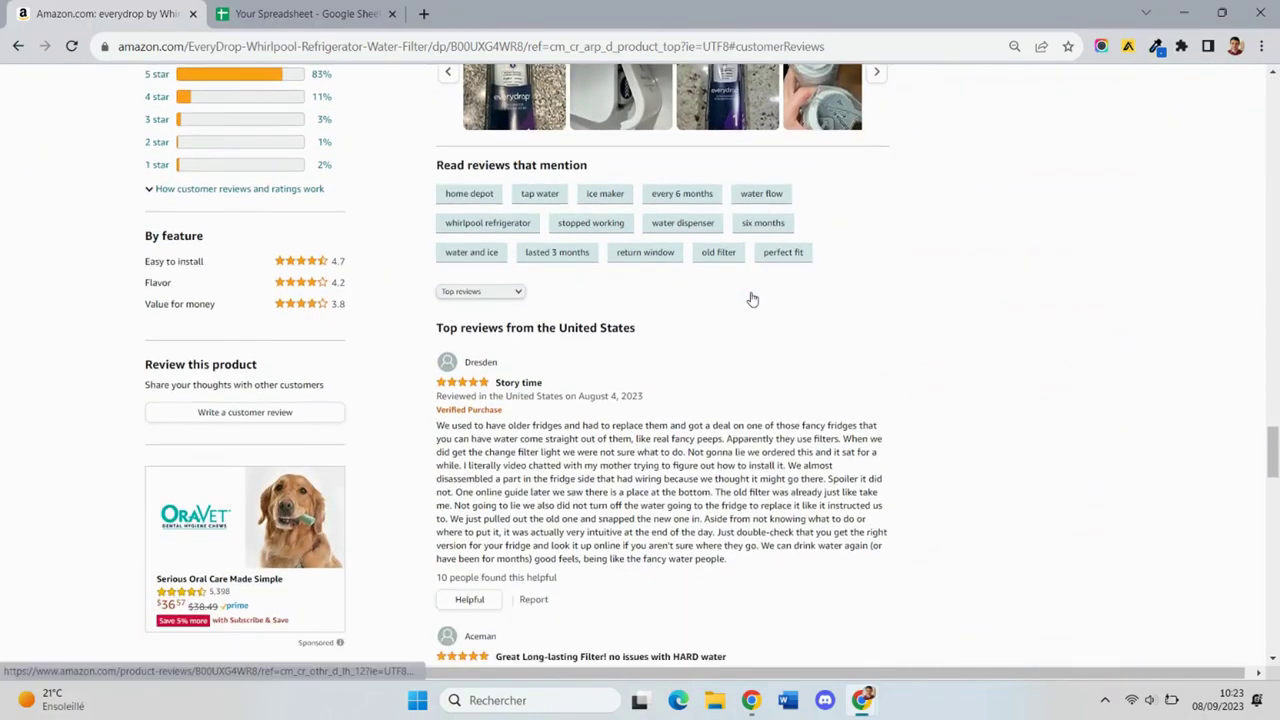
scroll(752, 299, down, 2)
scroll(760, 299, down, 2)
scroll(765, 299, down, 2)
scroll(770, 298, down, 2)
scroll(770, 298, down, 1)
scroll(723, 291, down, 2)
scroll(706, 286, down, 2)
scroll(706, 283, down, 2)
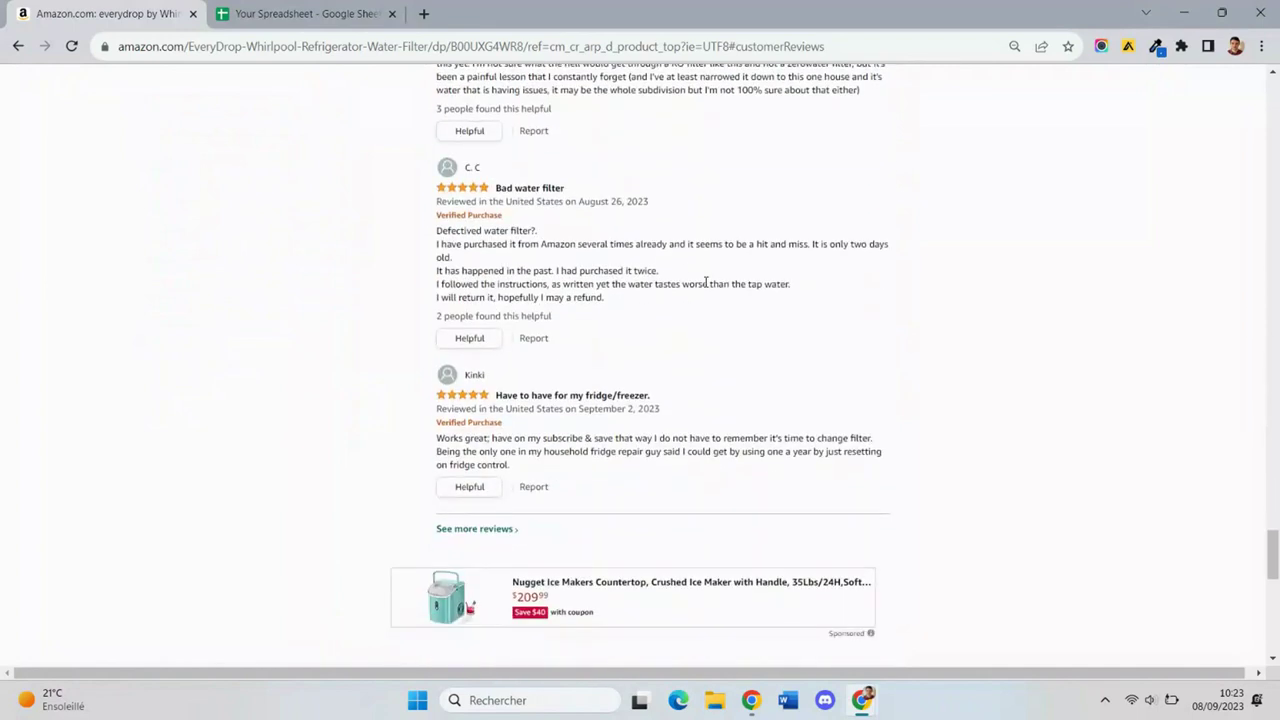
scroll(706, 283, down, 1)
click(486, 402)
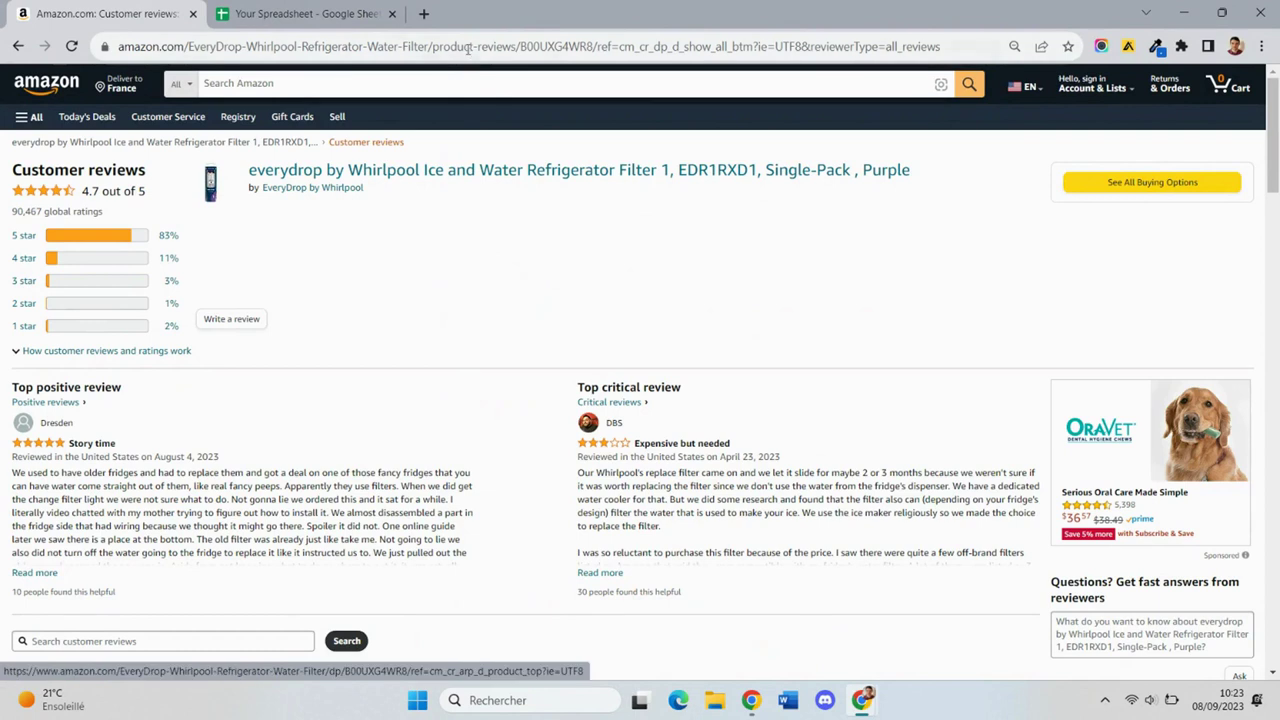
Copy the reviews page URL and return to the spreadsheet
right_click(468, 50)
click(509, 139)
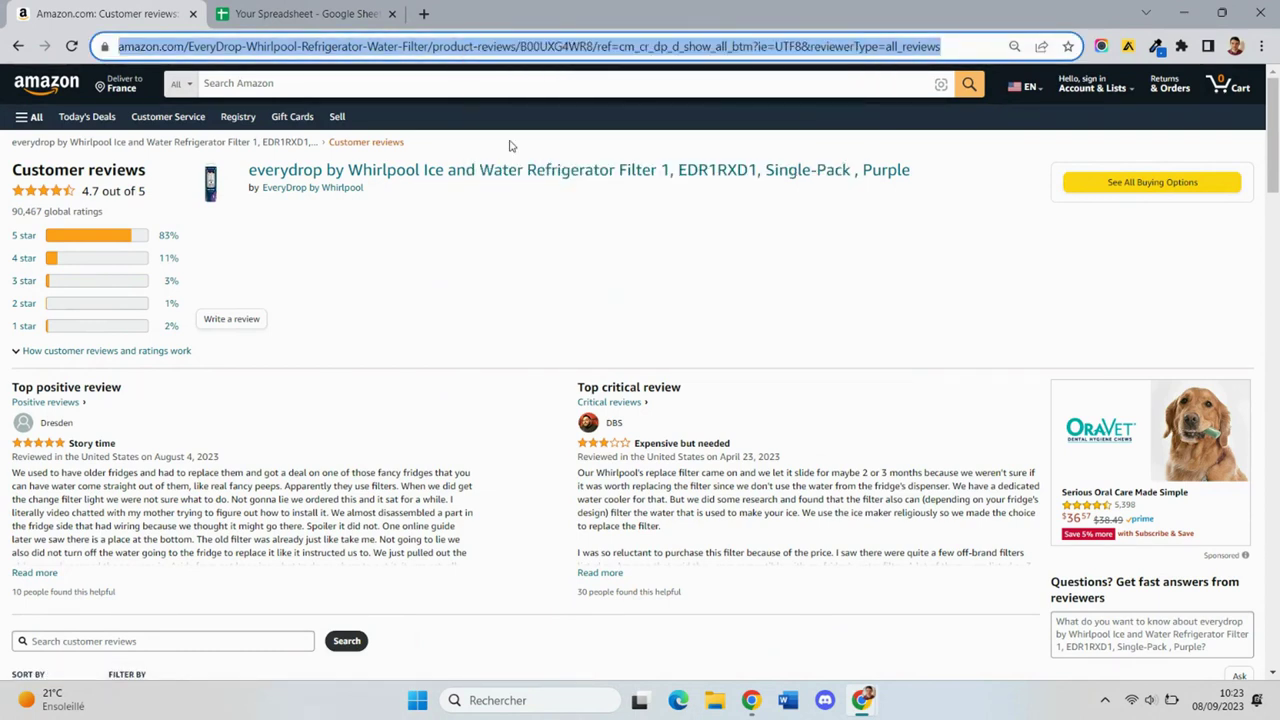
click(330, 13)
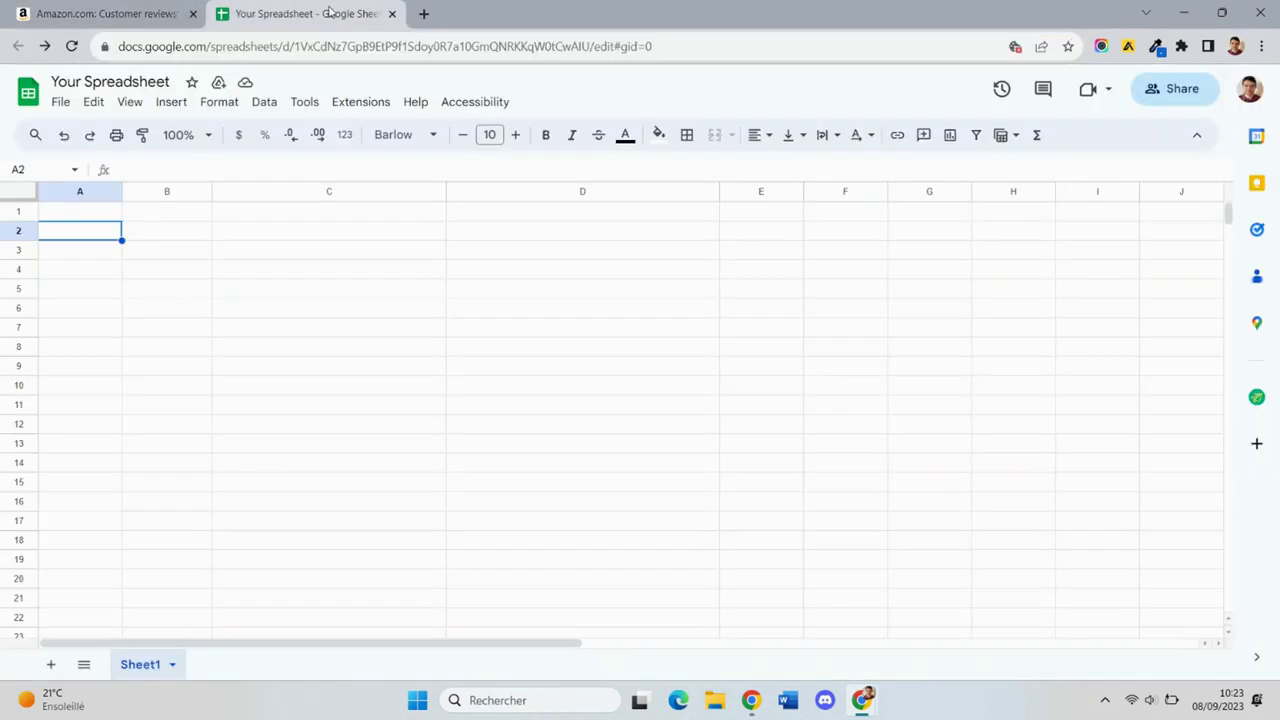
Paste the reviews URL into A1 and enter headers review_rating, review_title, review_body in B5:D5
right_click(101, 219)
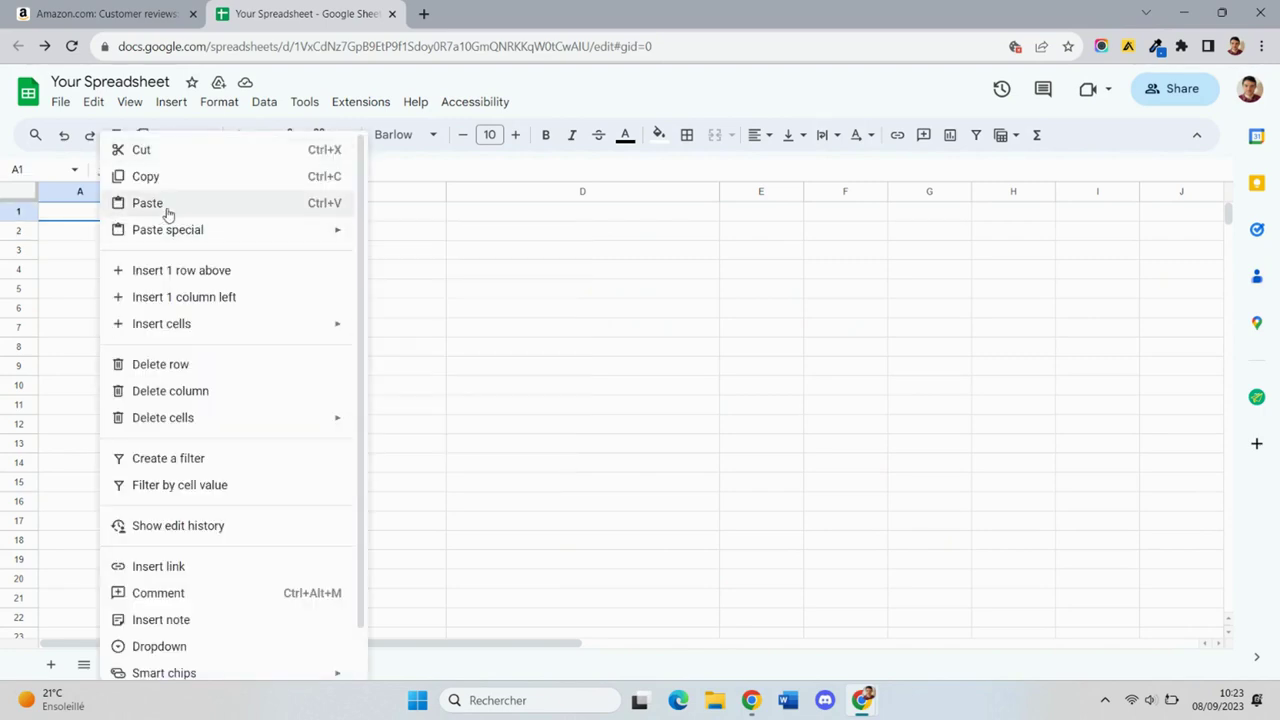
click(167, 211)
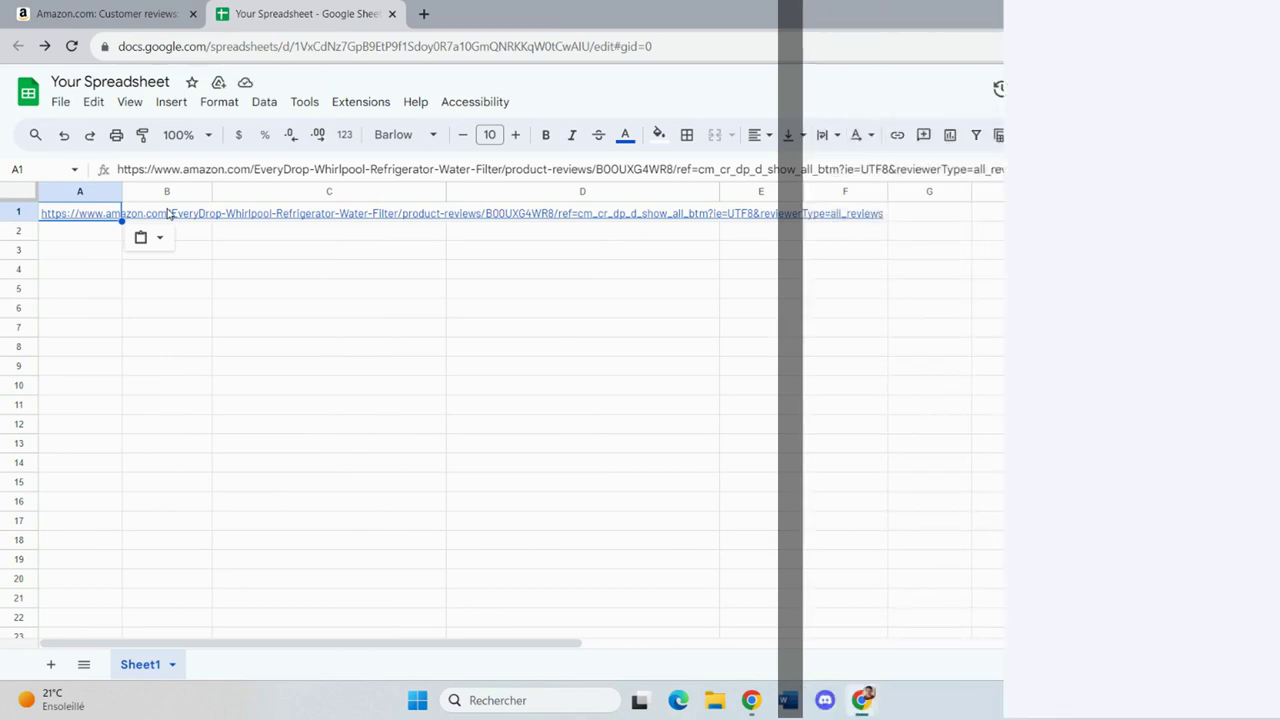
click(185, 293)
text(review_rating)
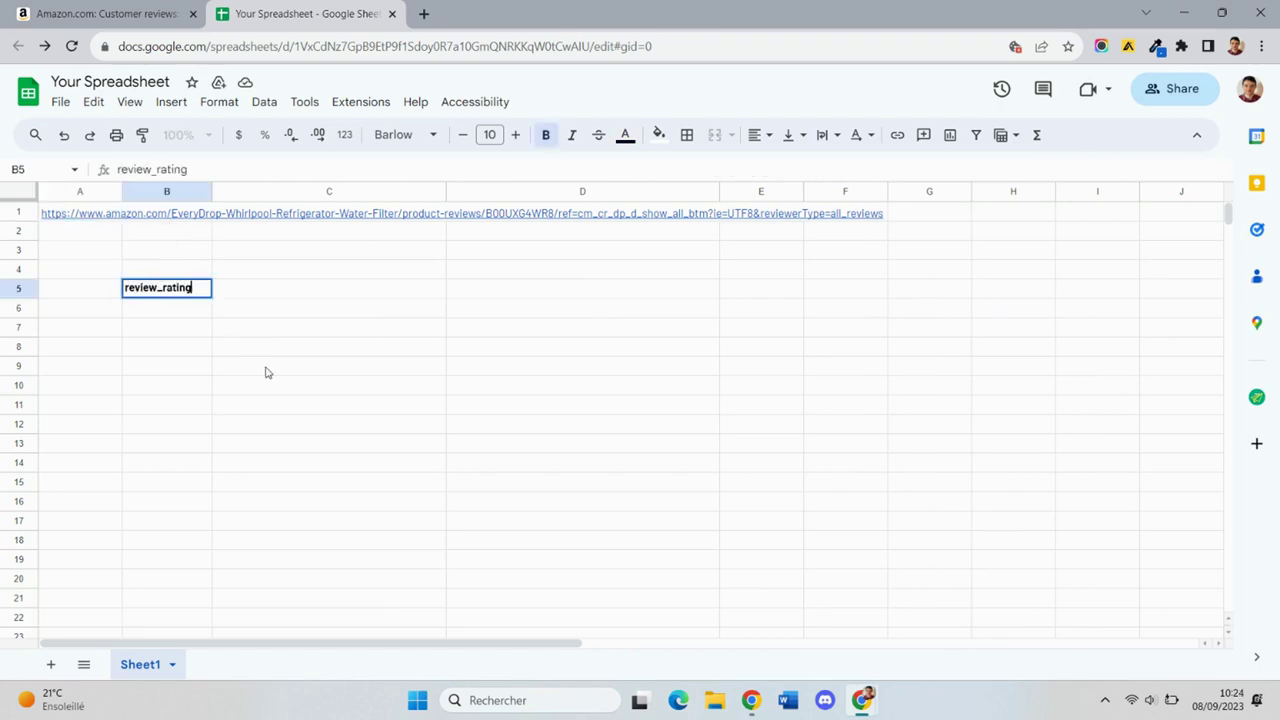
click(371, 291)
text(review_title)
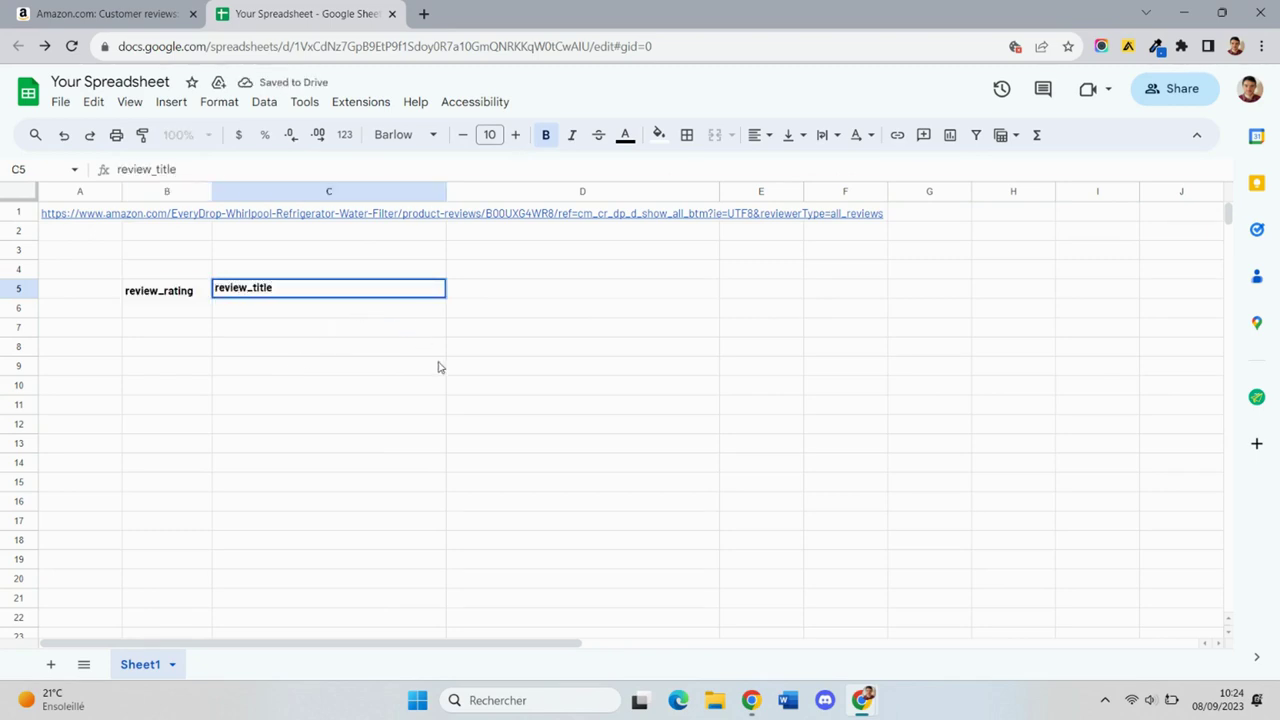
click(521, 294)
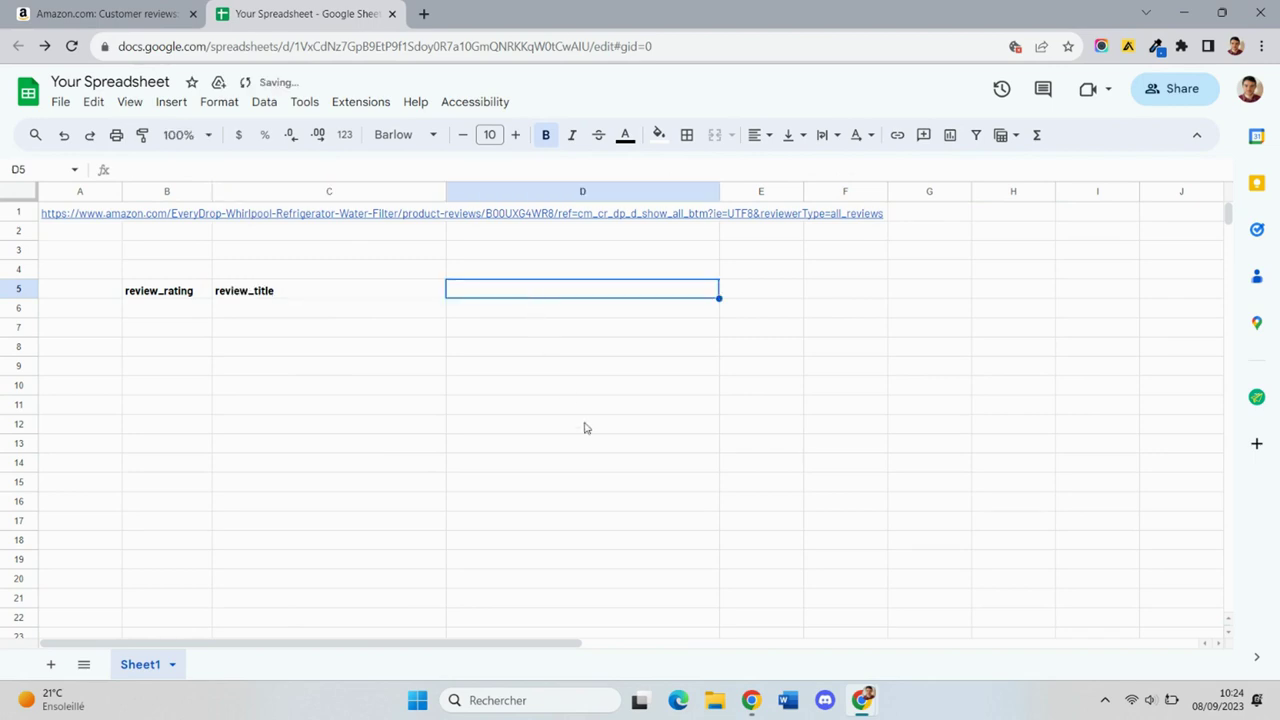
text(review_body)
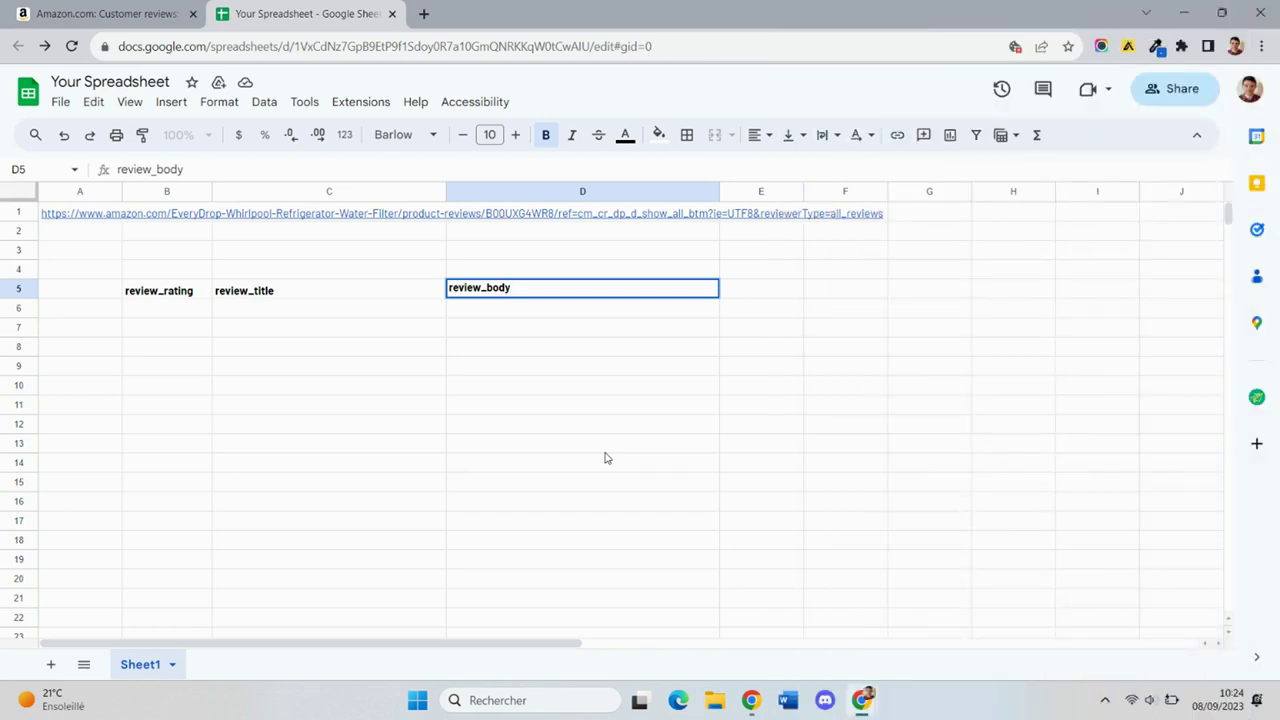
Enter =IMPORTFROMWEB(A1,B5:D5) in B6 to import the first page's reviews
click(185, 311)
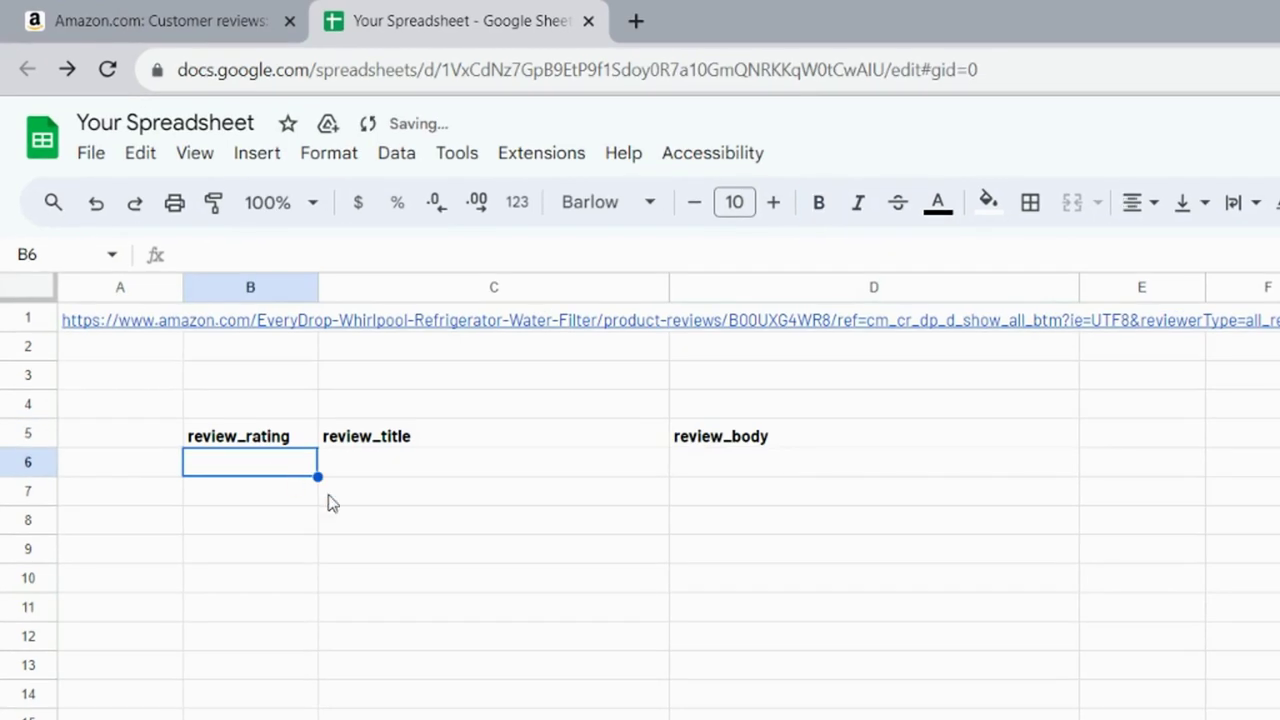
text(=)
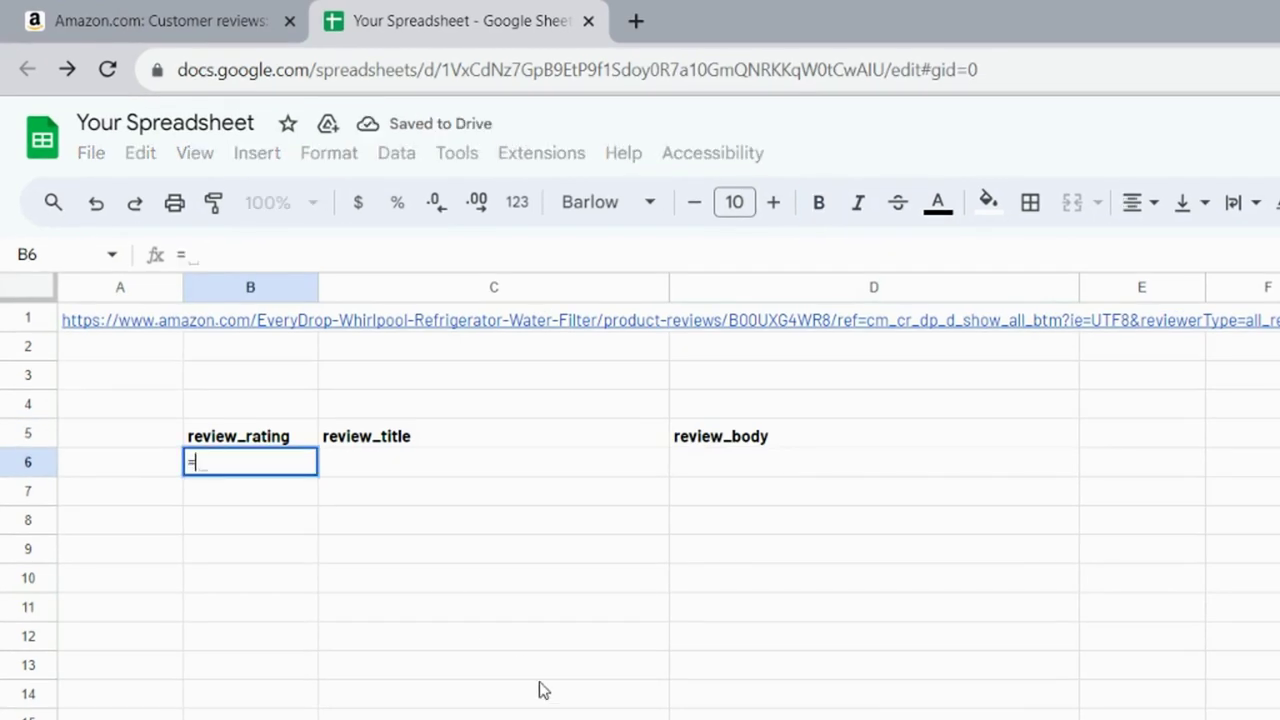
text(IMPORTFROMWEB)
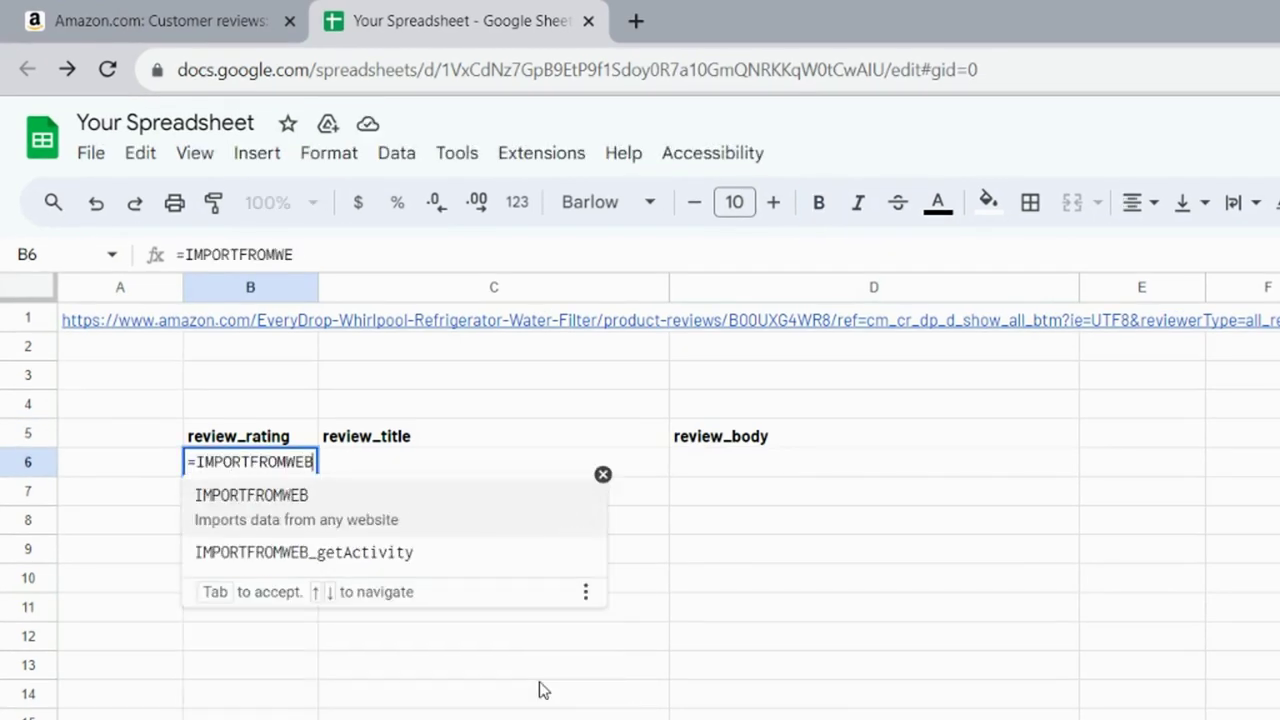
text(()
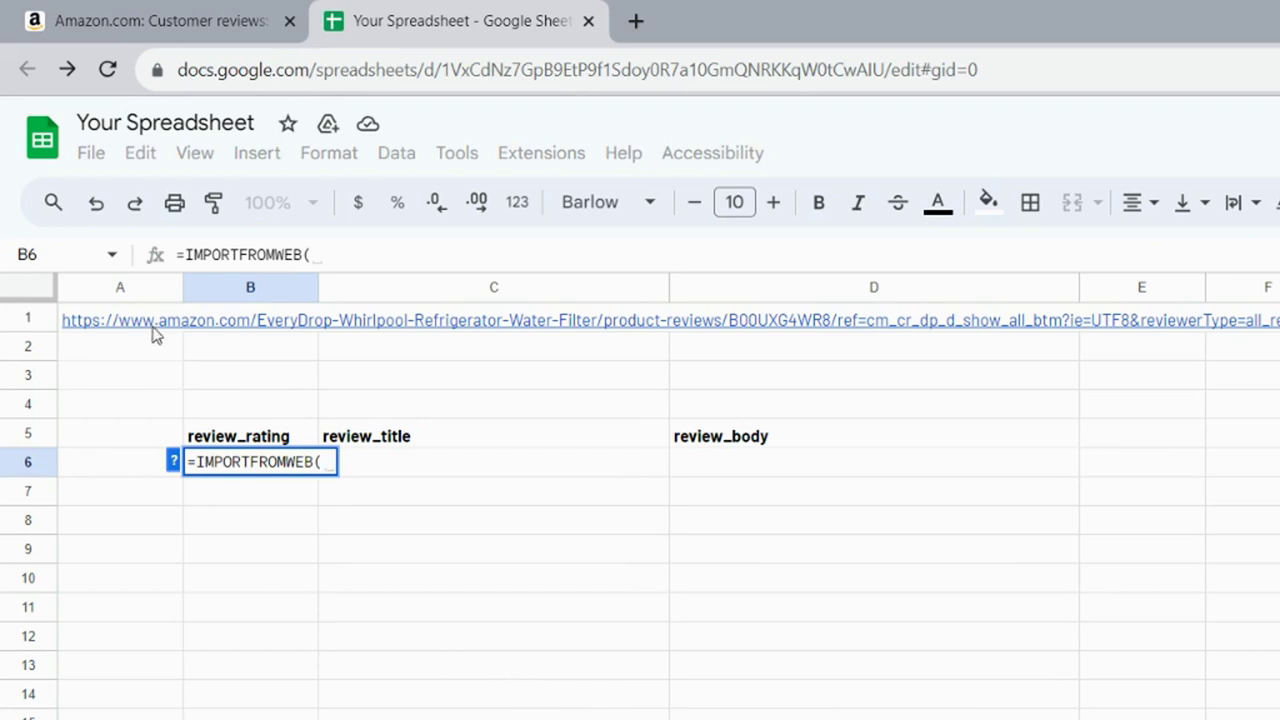
click(153, 322)
text(,)
drag(285, 440, 700, 436)
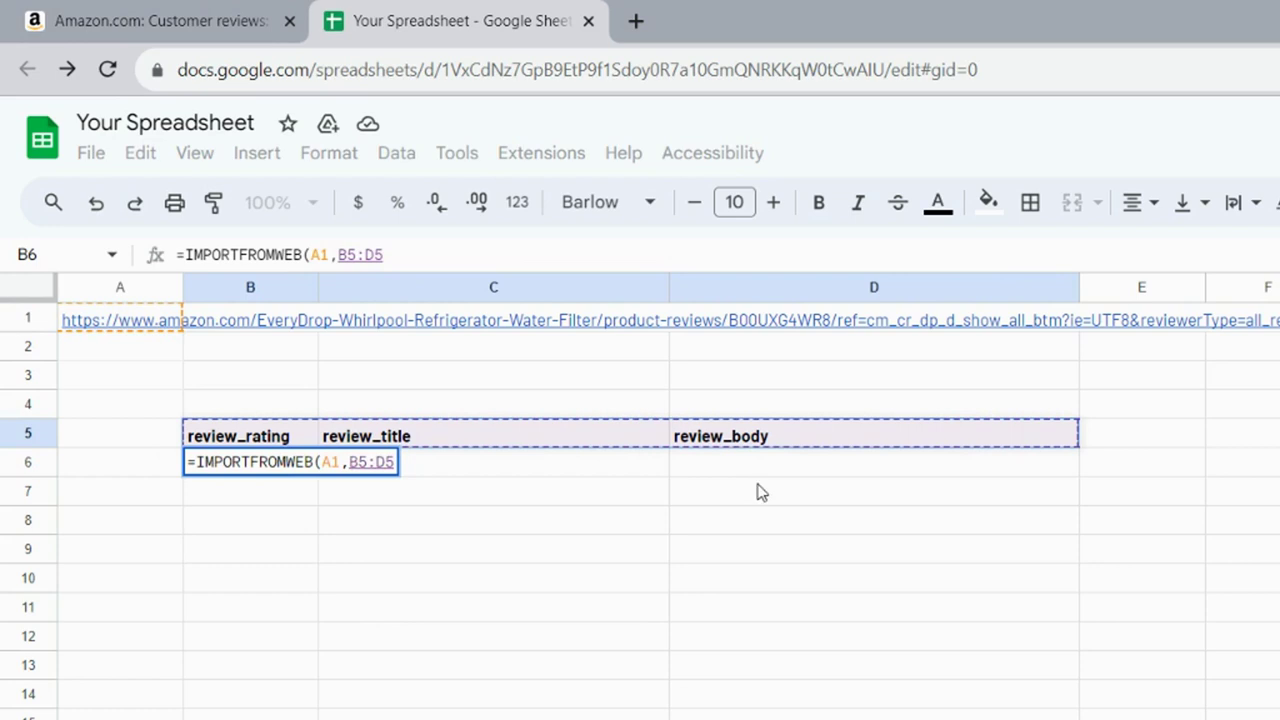
text())
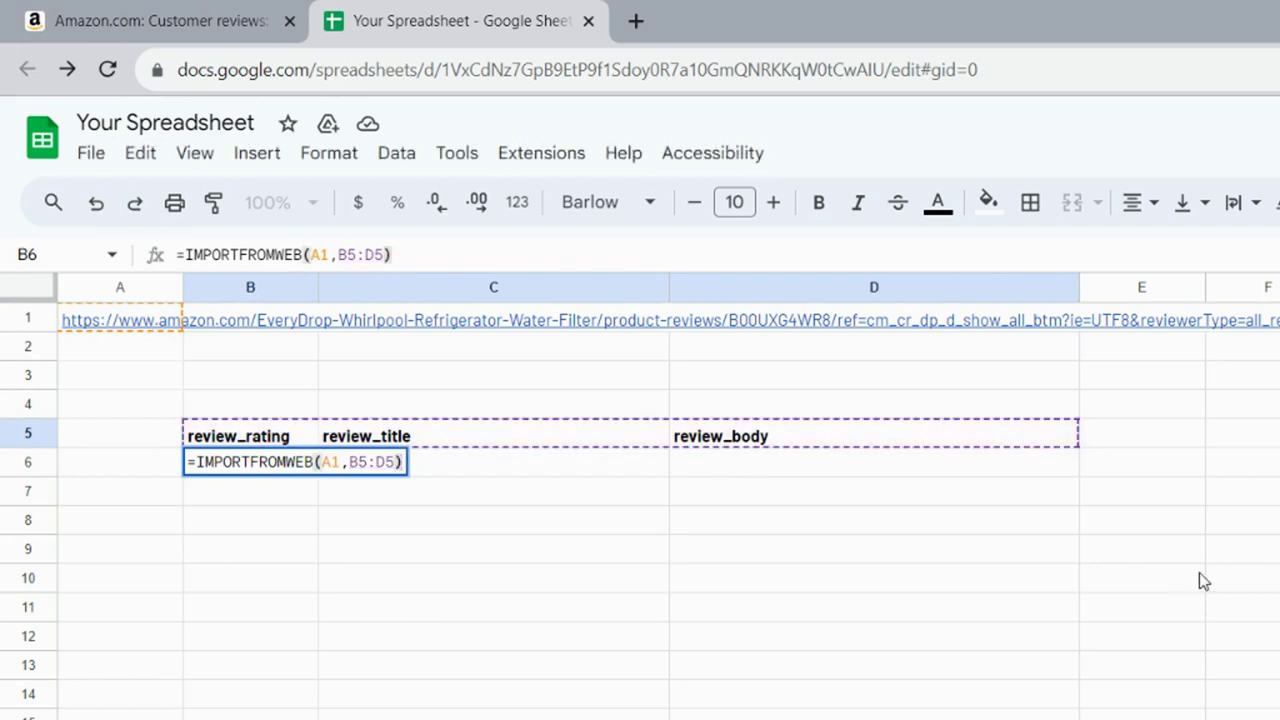
key(Return)
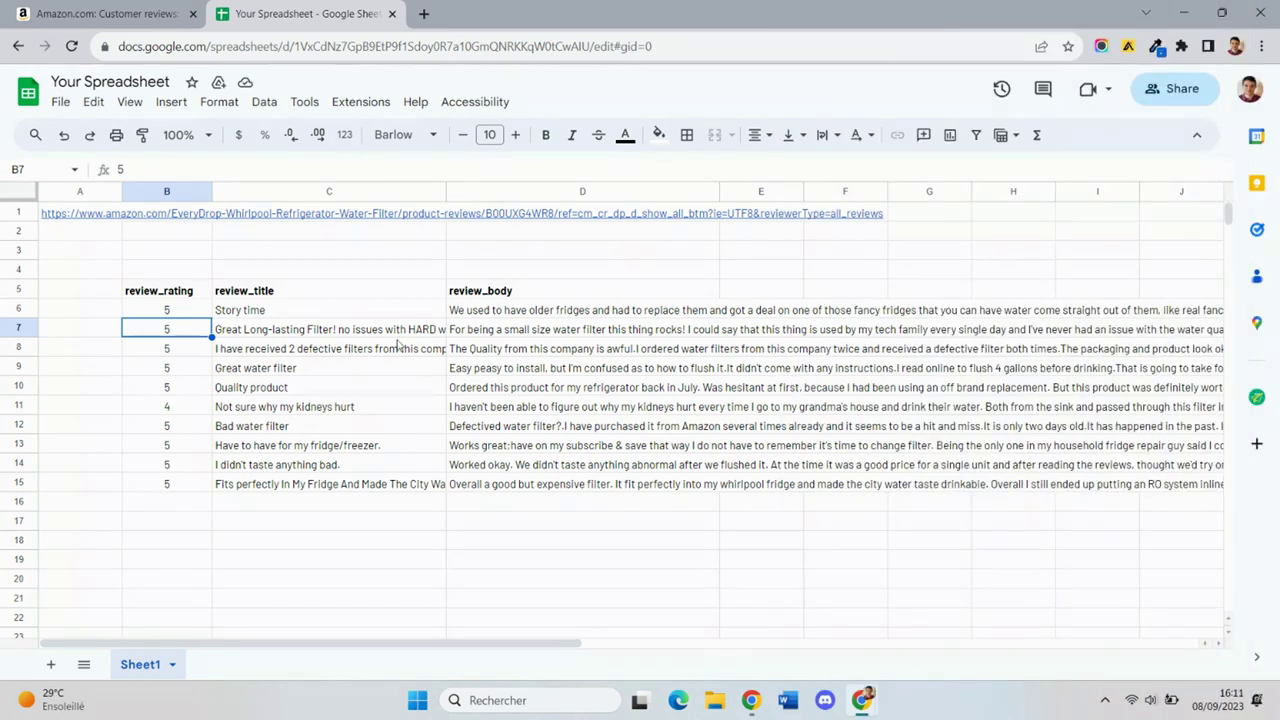
Go to the second page of Amazon customer reviews
click(118, 8)
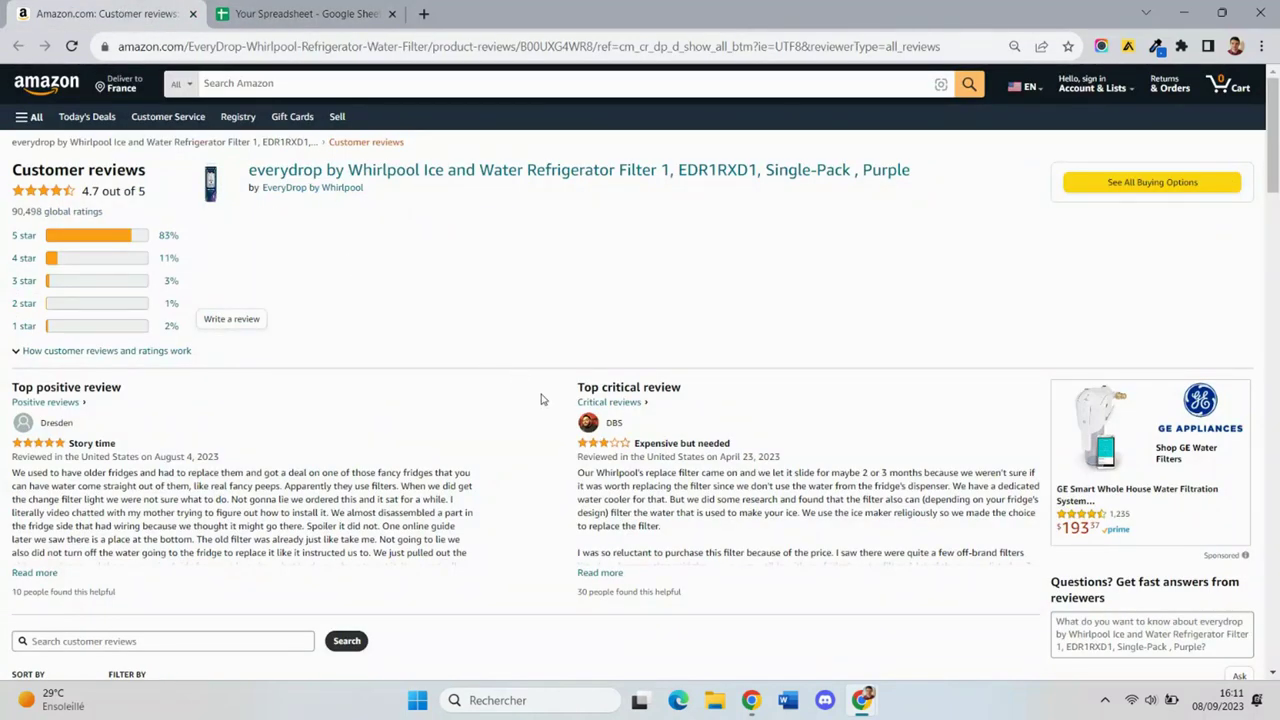
scroll(541, 399, down, 1)
scroll(541, 399, down, 3)
scroll(543, 397, down, 2)
scroll(543, 397, down, 4)
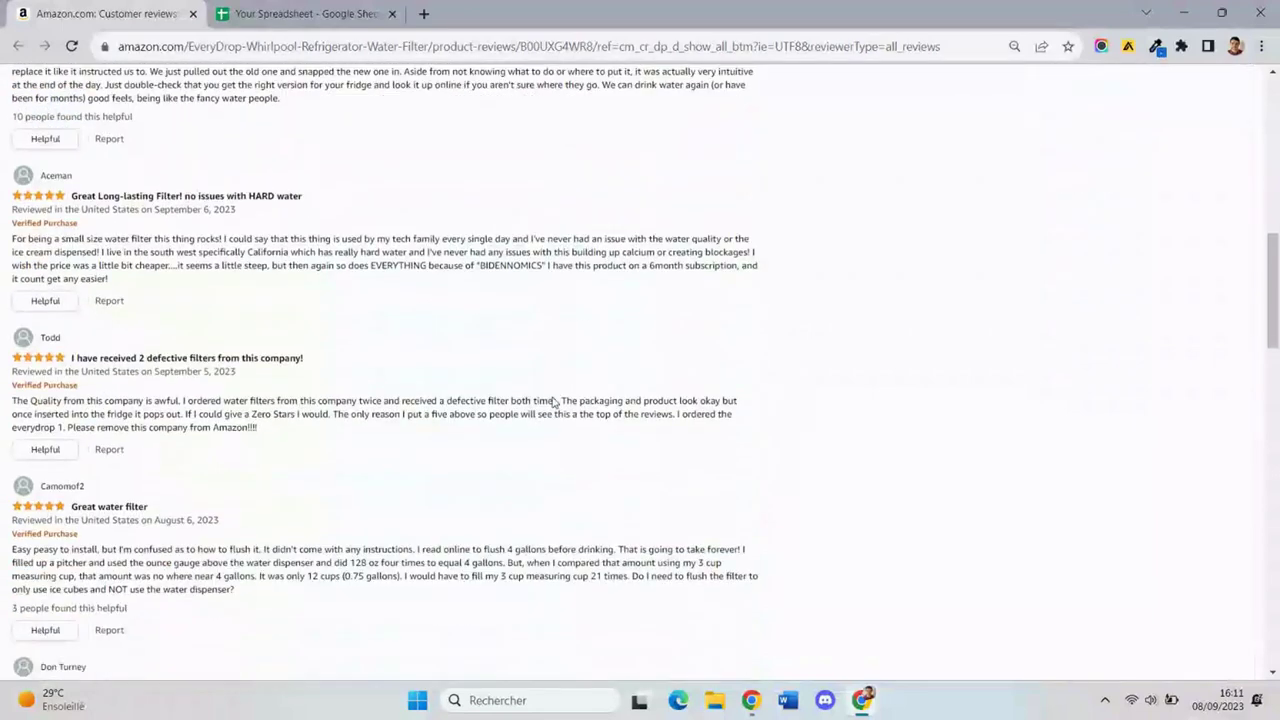
scroll(548, 400, down, 3)
scroll(553, 402, down, 3)
scroll(553, 402, down, 3)
scroll(553, 402, down, 2)
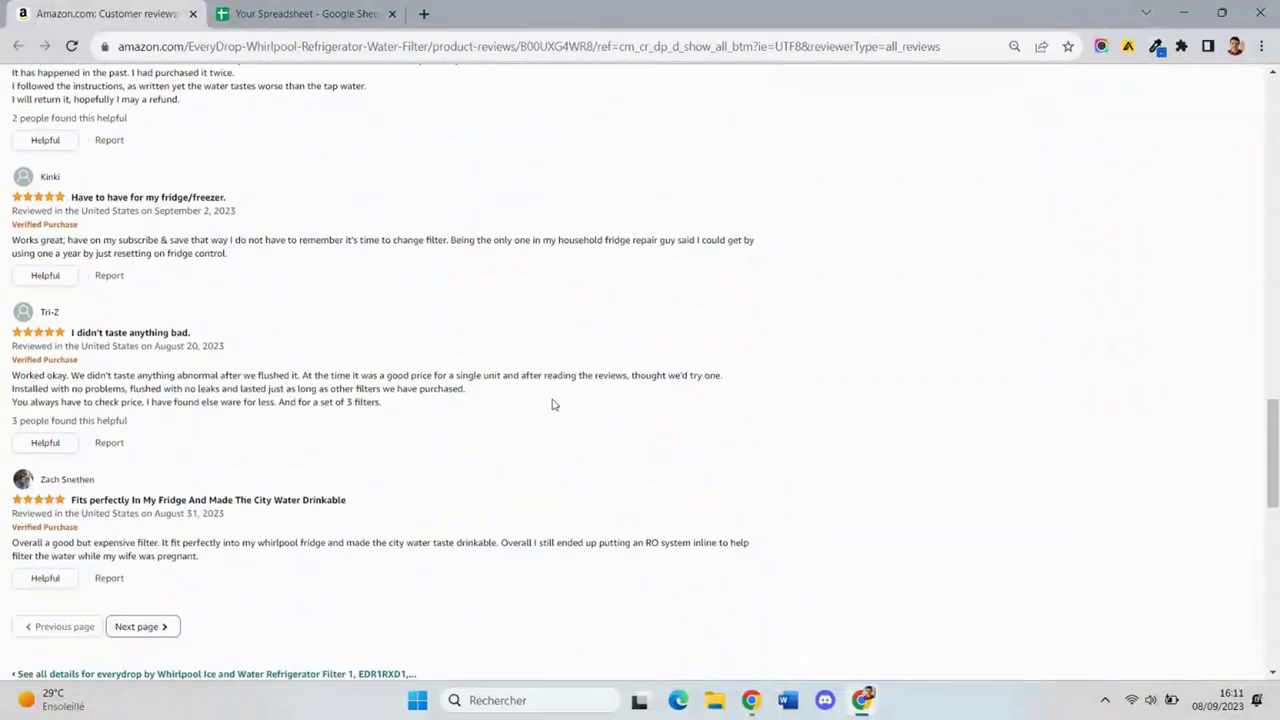
scroll(553, 404, down, 4)
click(157, 293)
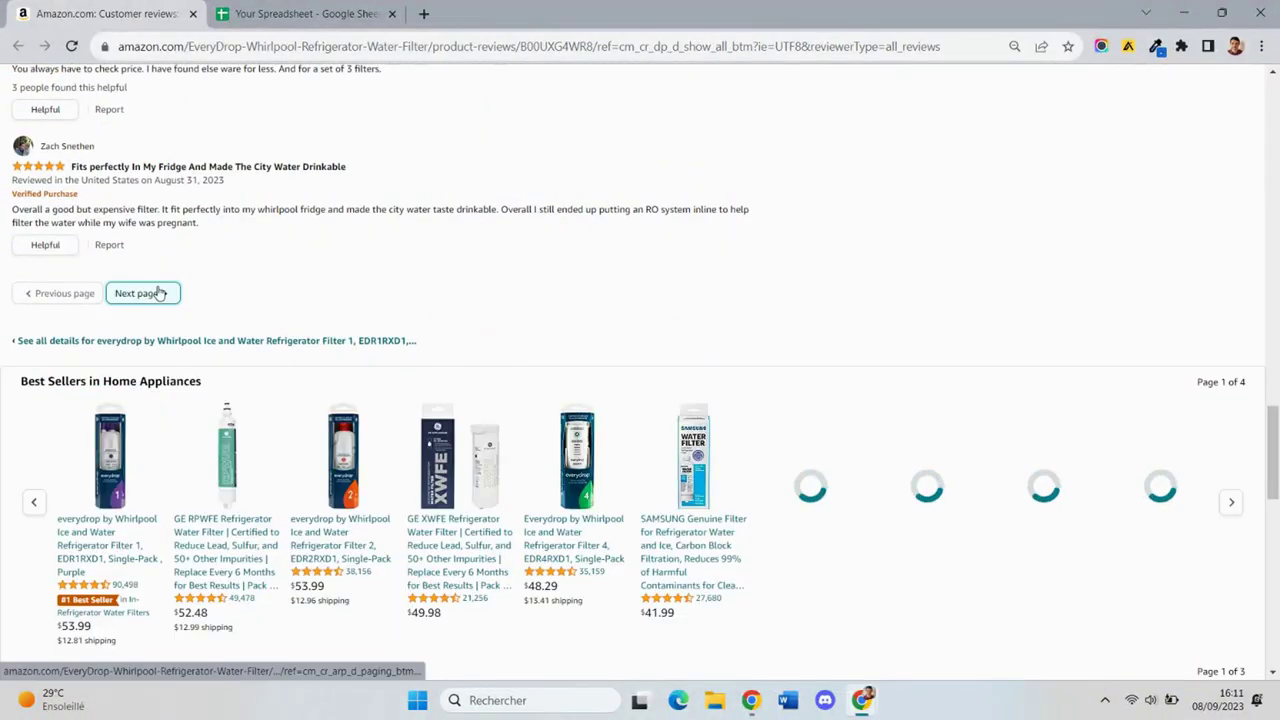
Copy the page 2 reviews URL and paste it into cell A2
click(400, 46)
right_click(400, 46)
click(459, 141)
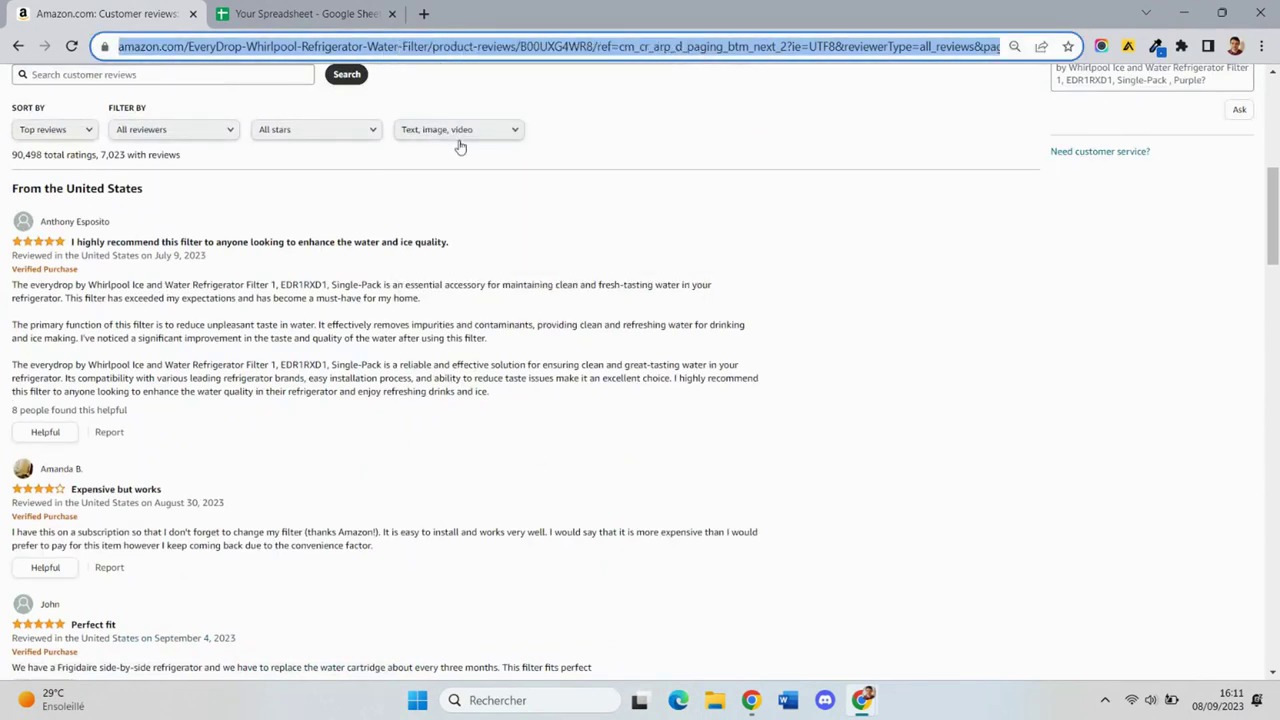
click(340, 13)
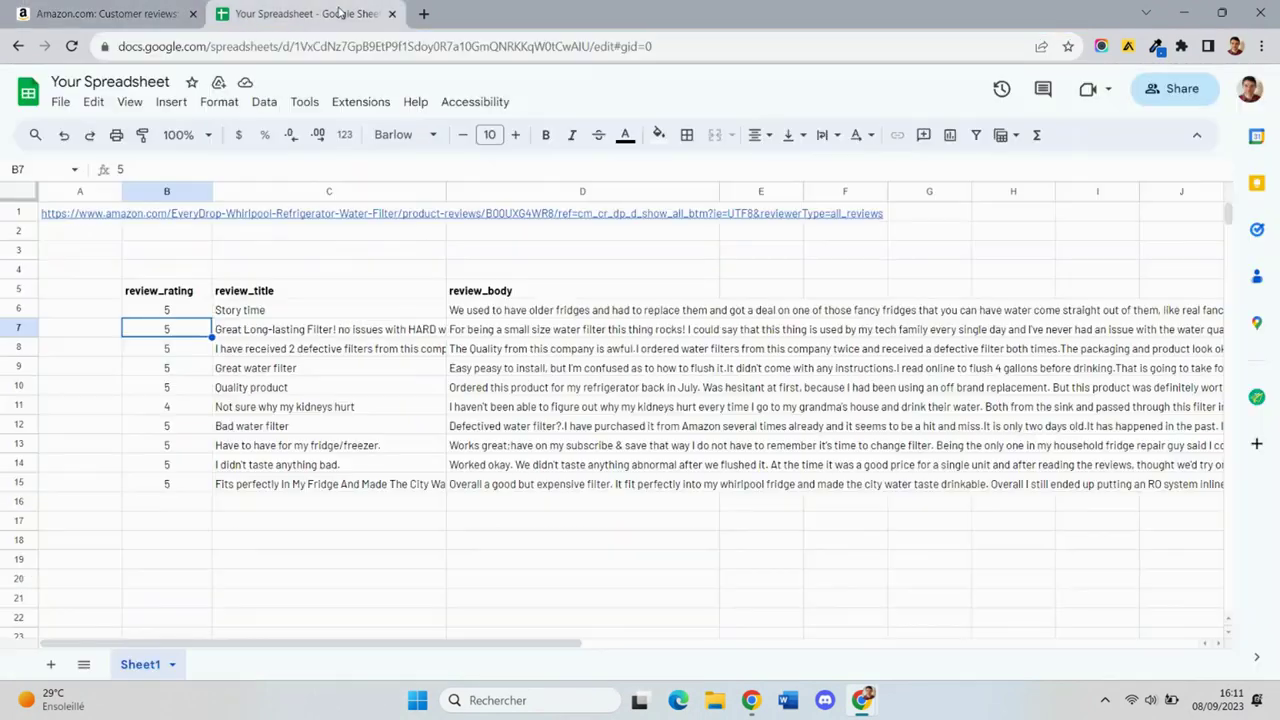
right_click(87, 233)
click(124, 207)
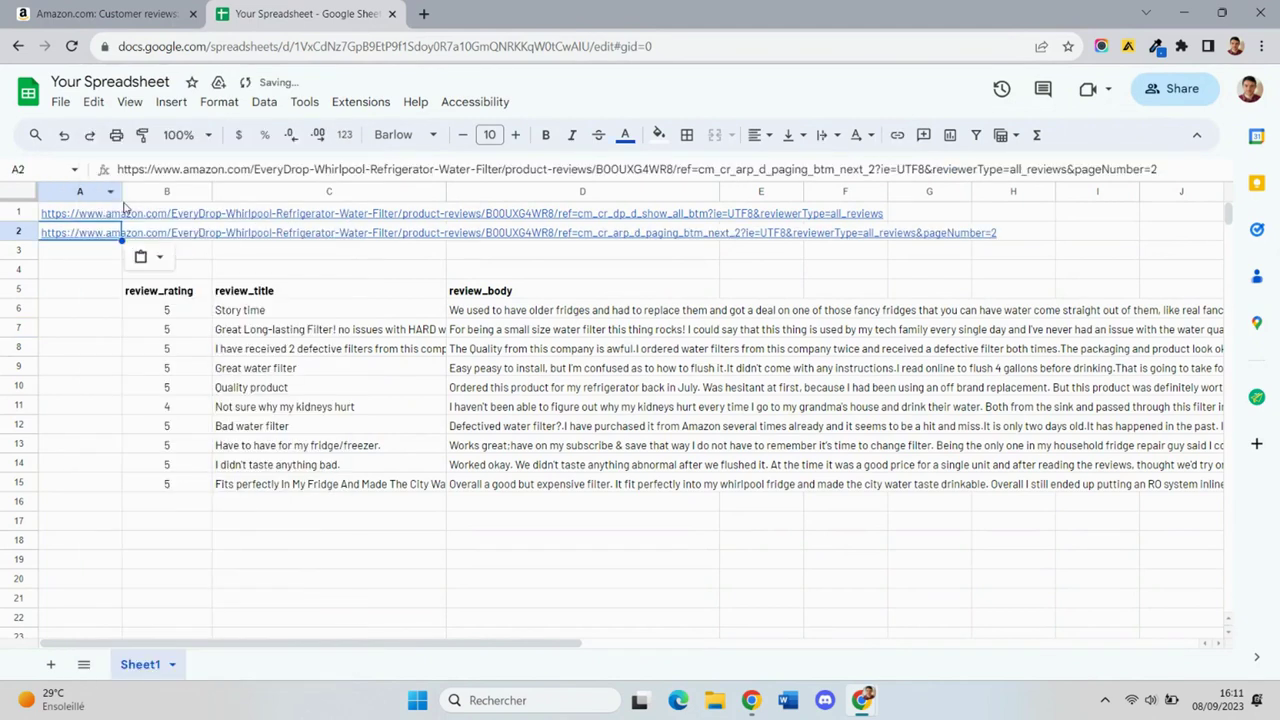
click(136, 14)
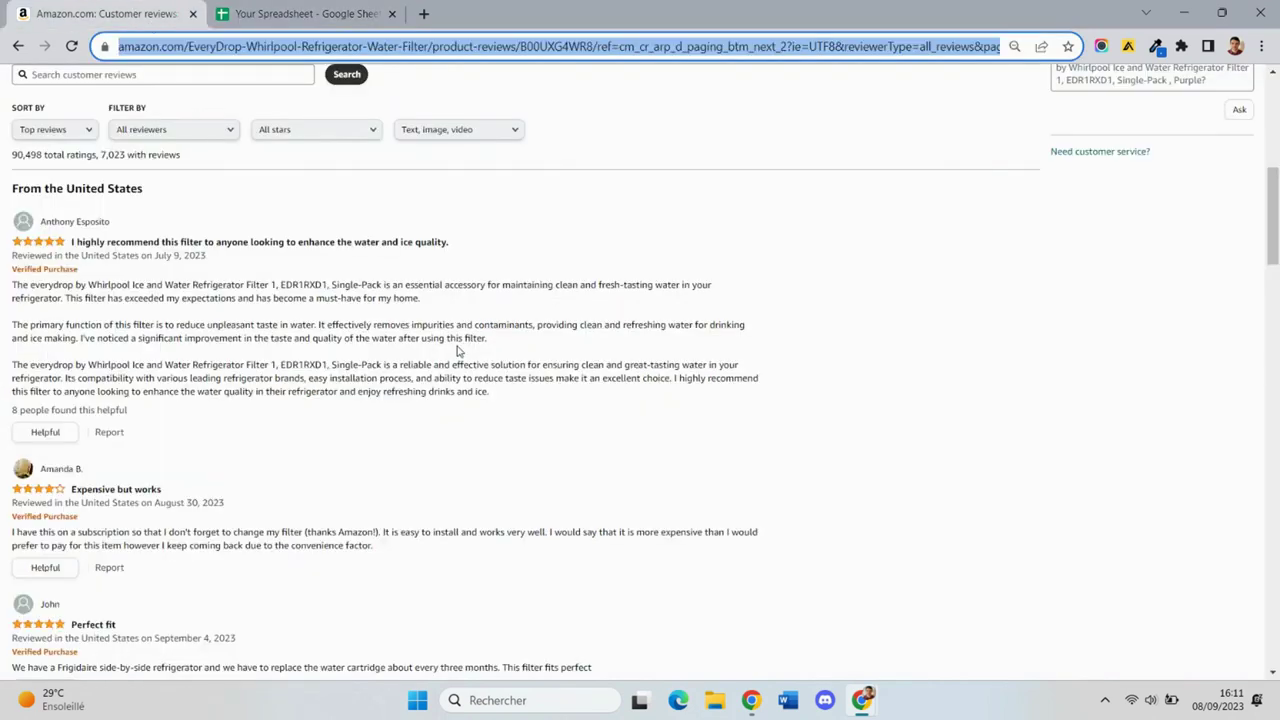
Go to the third page of Amazon customer reviews
scroll(458, 350, down, 2)
scroll(458, 352, down, 2)
scroll(462, 353, down, 3)
scroll(467, 354, down, 2)
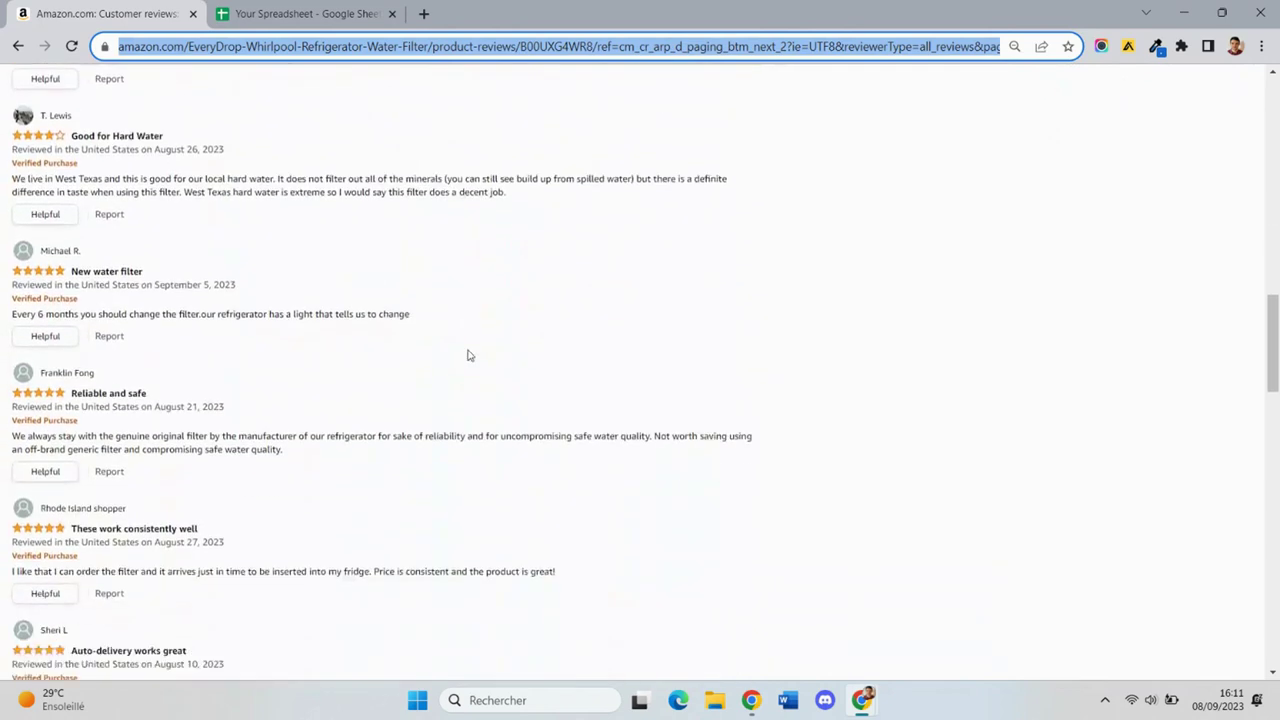
scroll(467, 354, down, 3)
scroll(467, 354, down, 3)
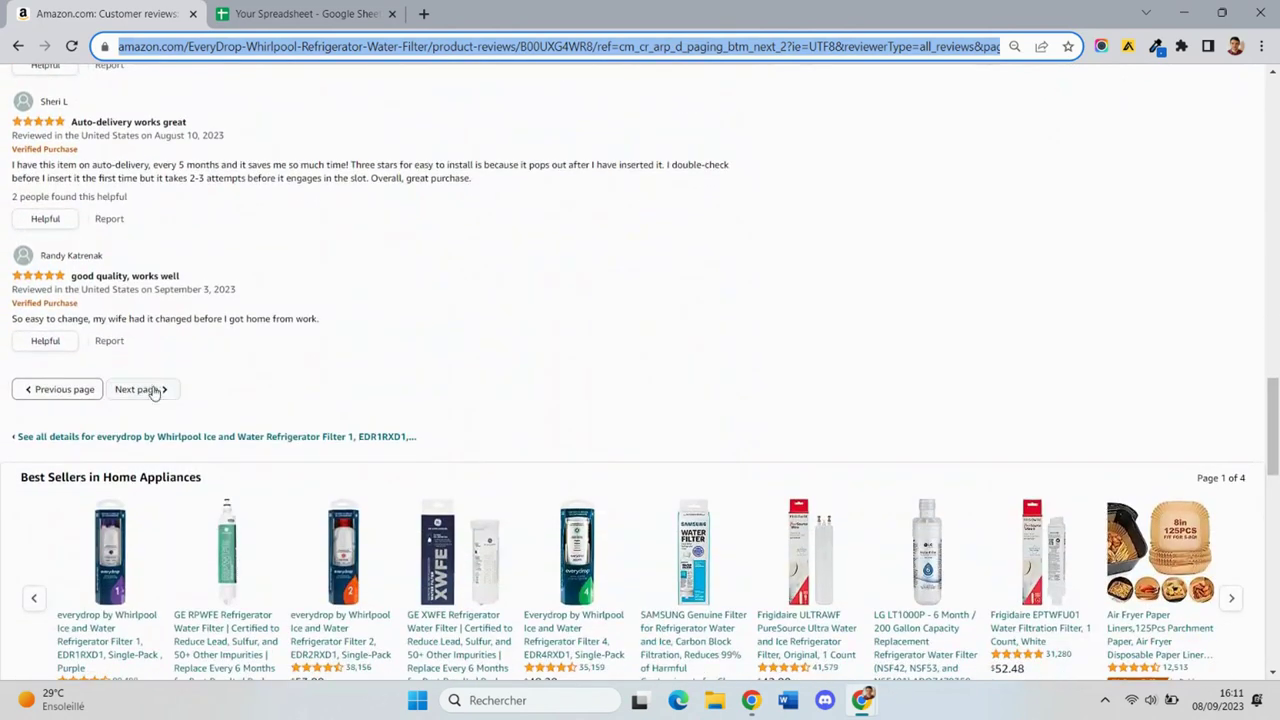
click(138, 389)
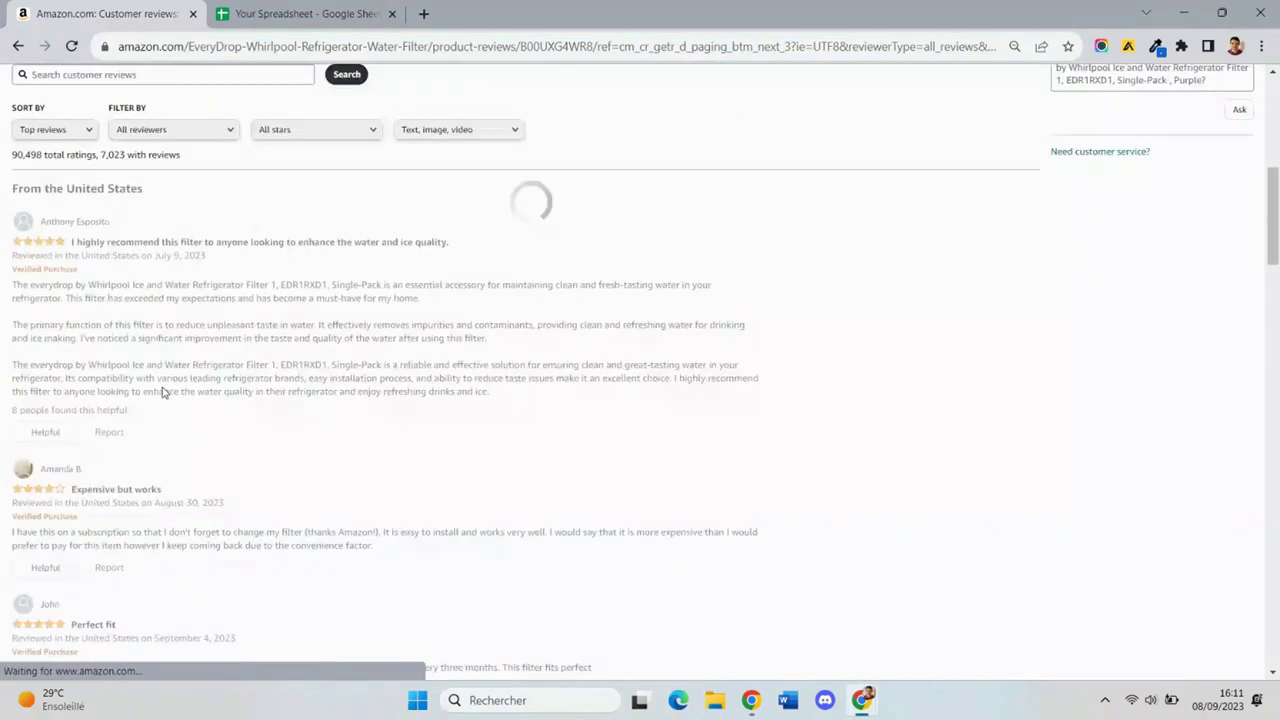
Copy the page 3 reviews URL and paste it into cell A3
click(368, 46)
right_click(366, 46)
click(408, 136)
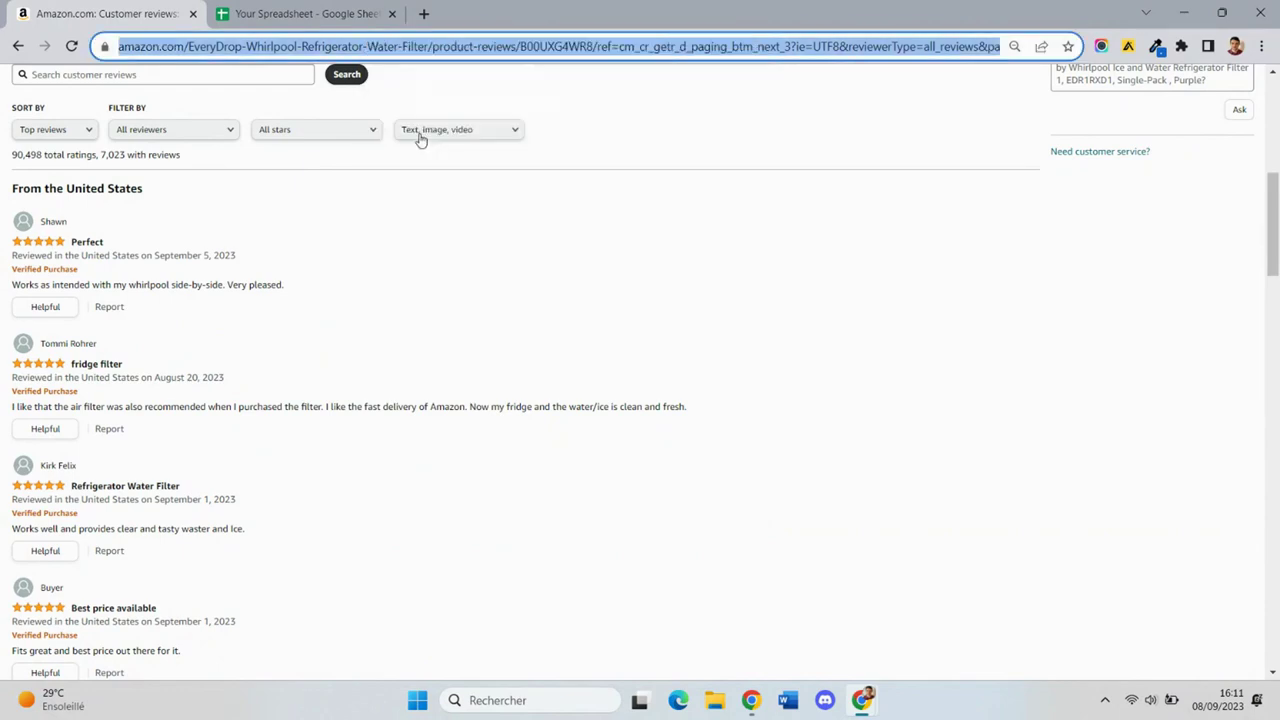
click(342, 8)
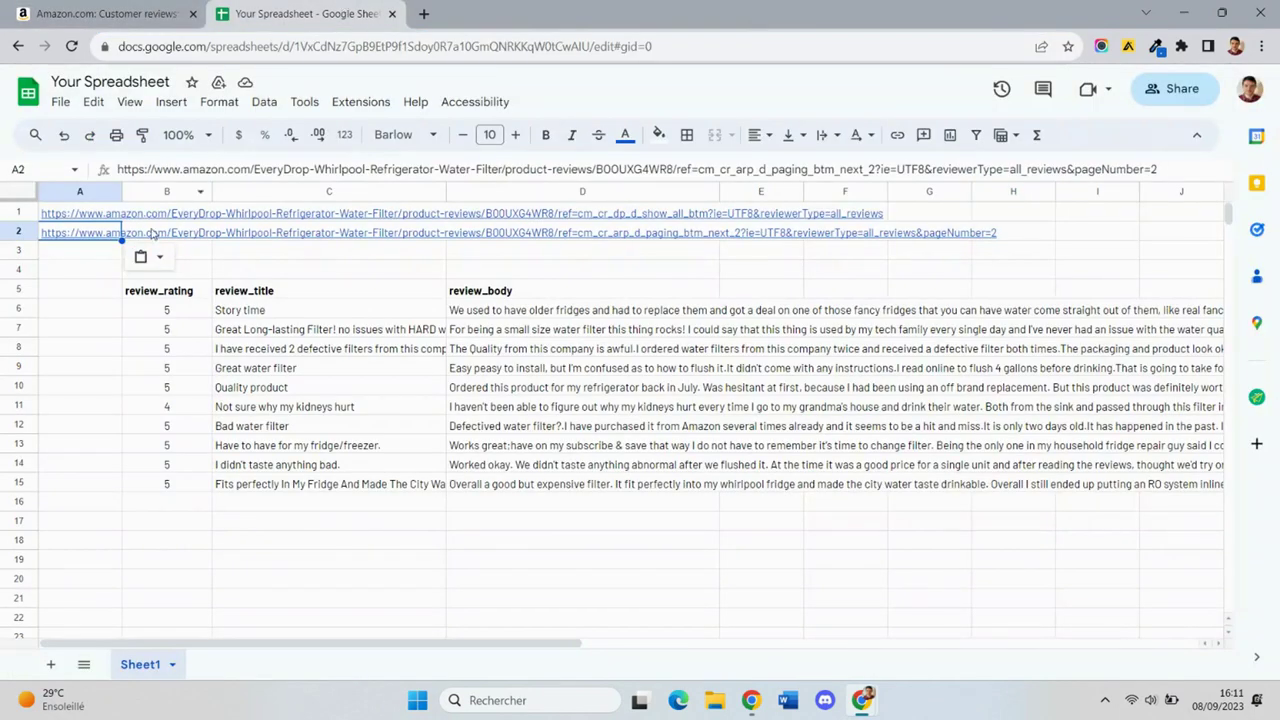
right_click(74, 258)
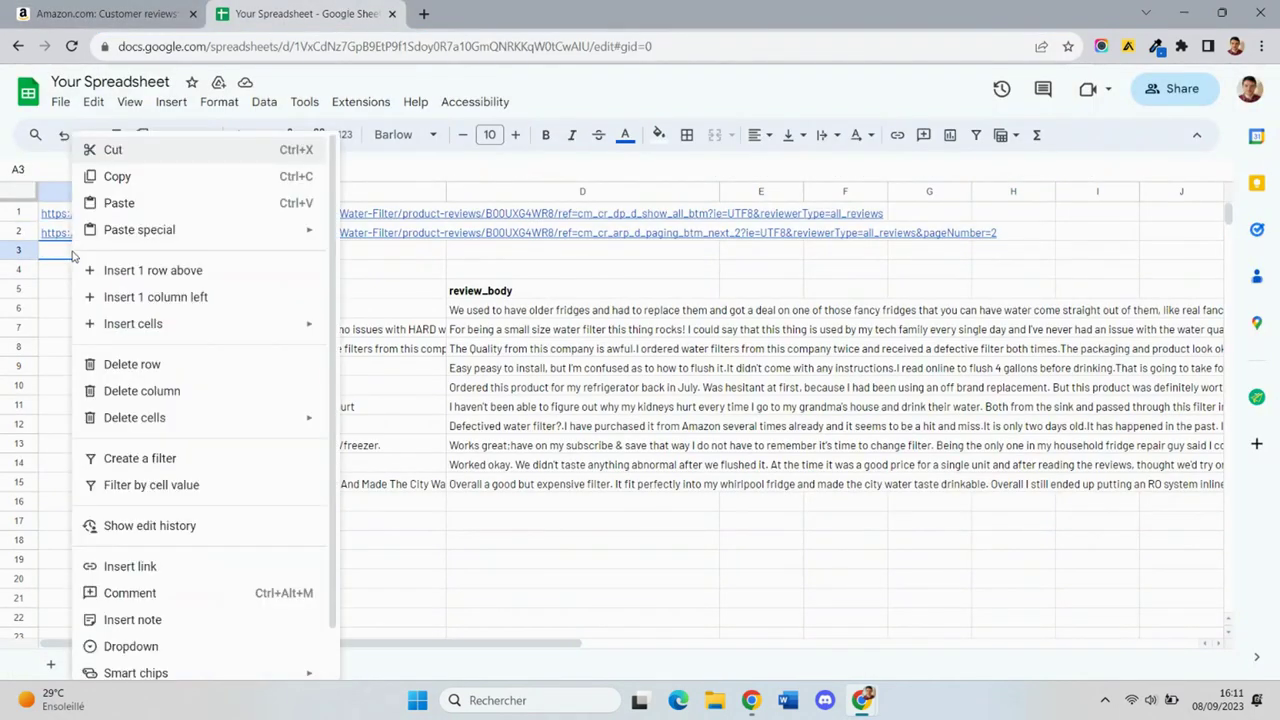
click(119, 204)
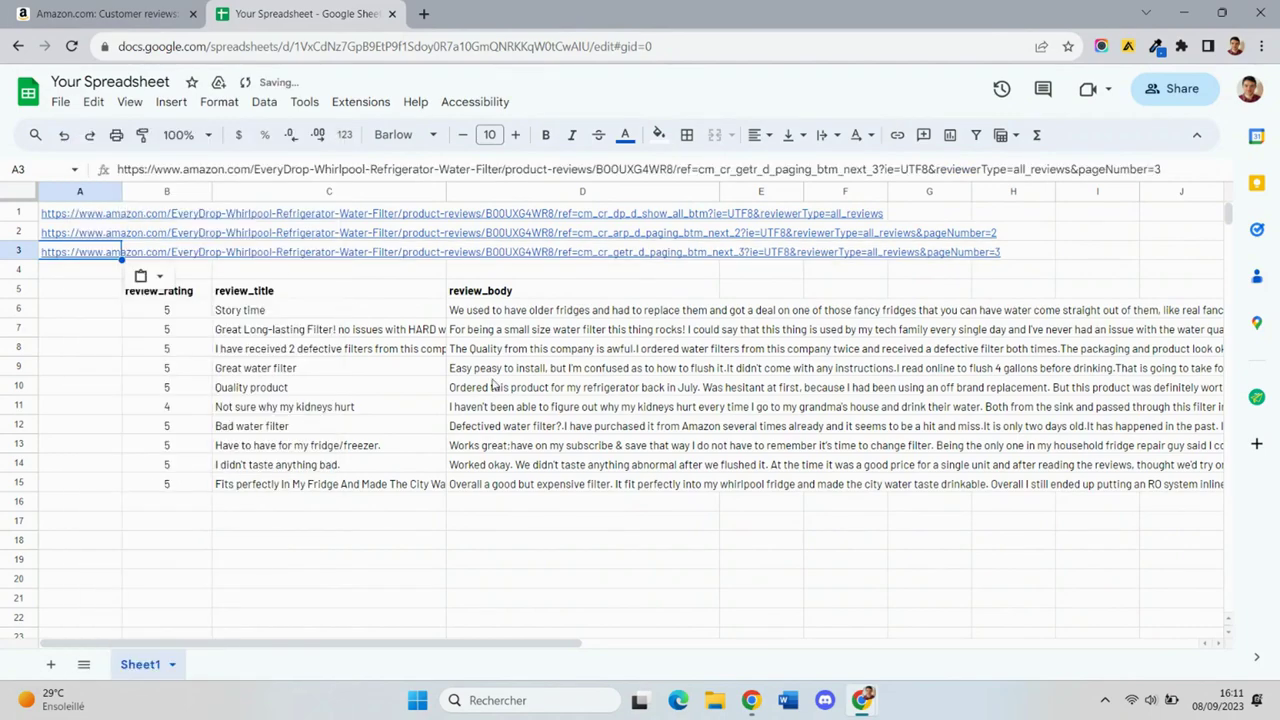
Change the B6 formula to =IMPORTFROMWEB(A1:A3,B5:D5)
click(166, 310)
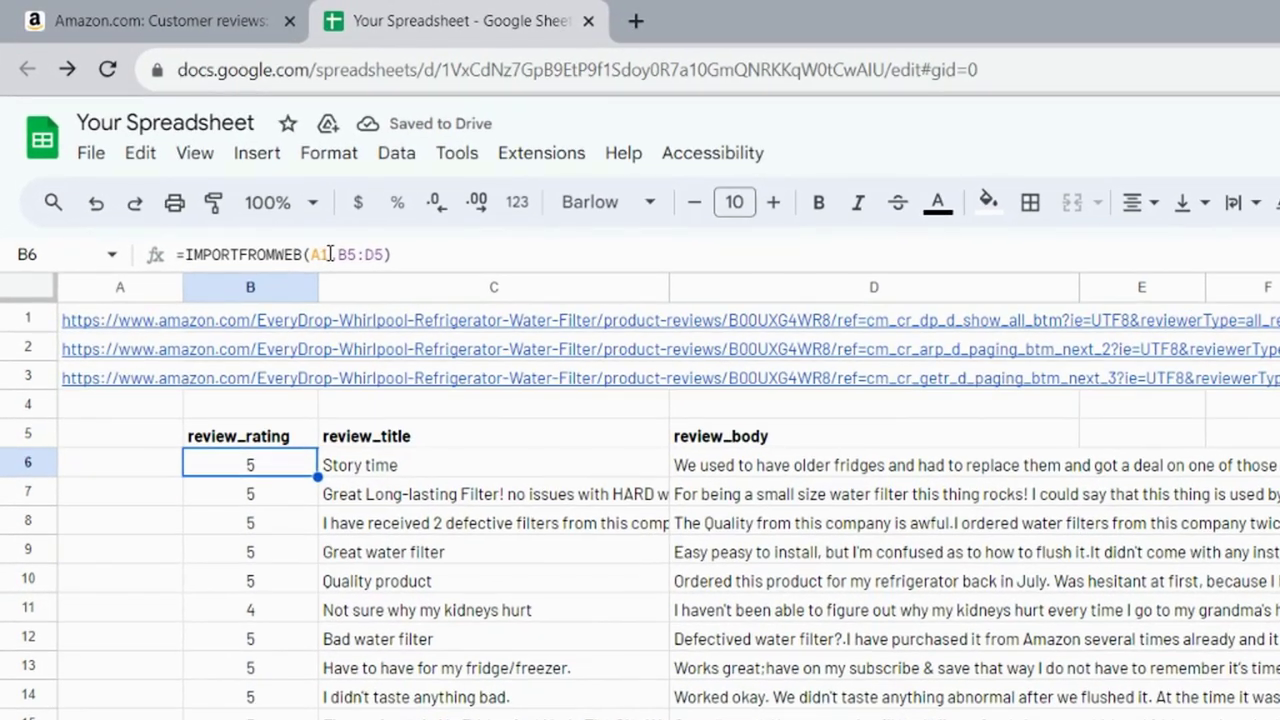
click(329, 254)
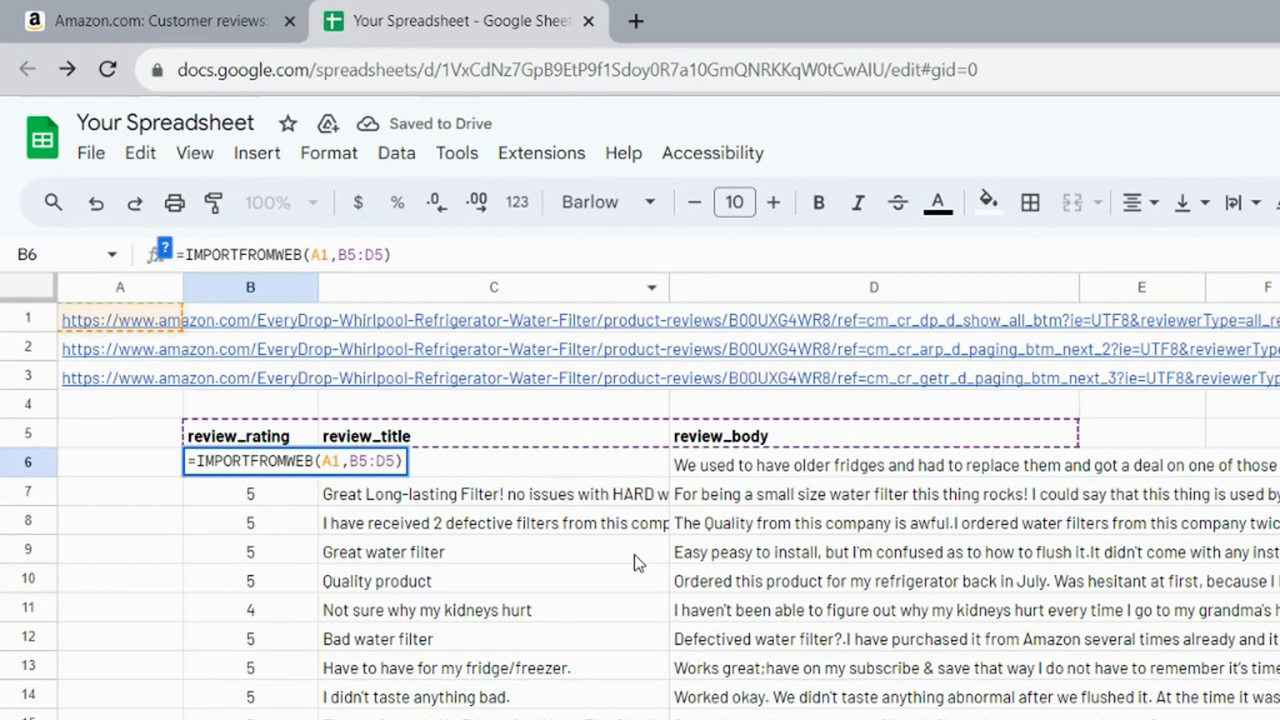
text(:)
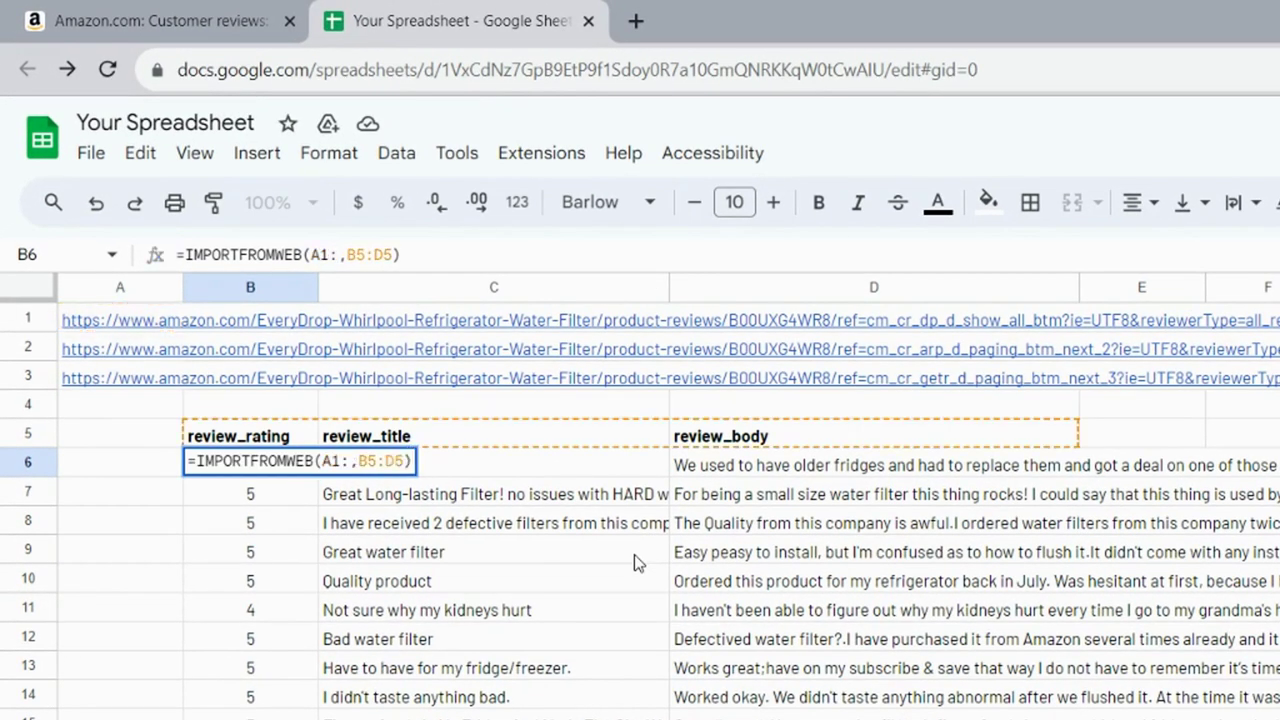
text(A3)
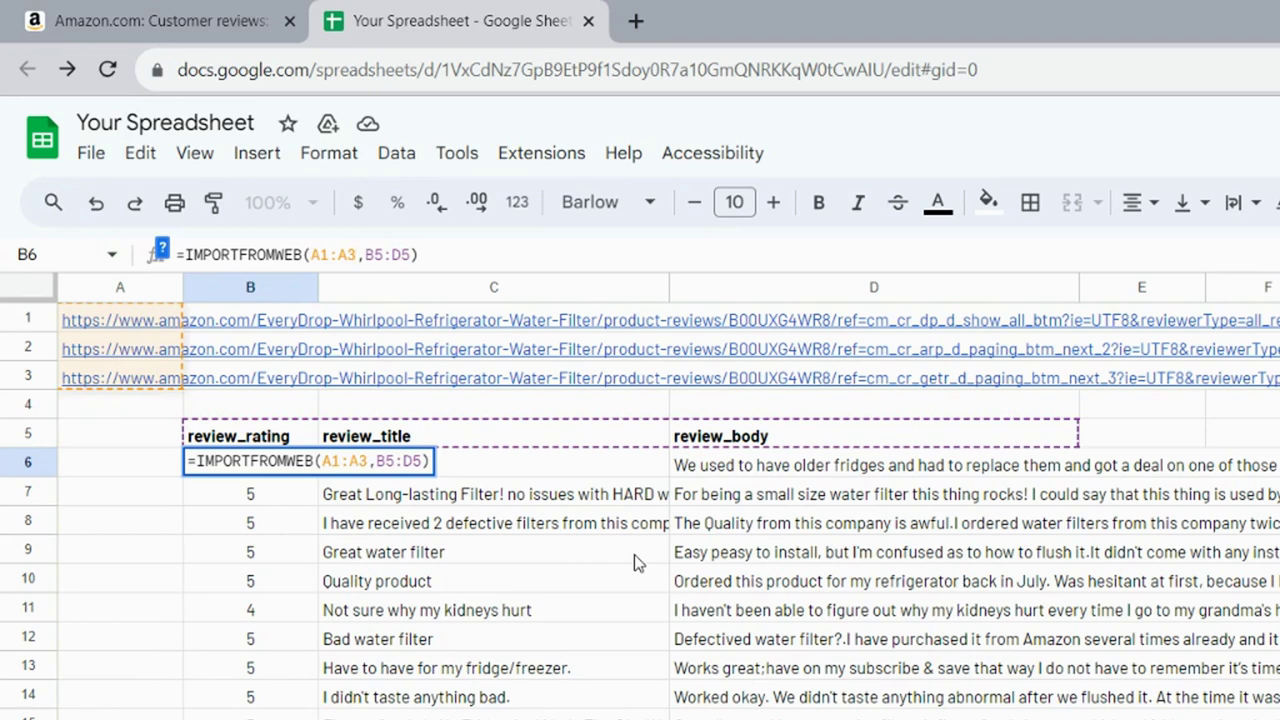
click(519, 257)
key(Return)
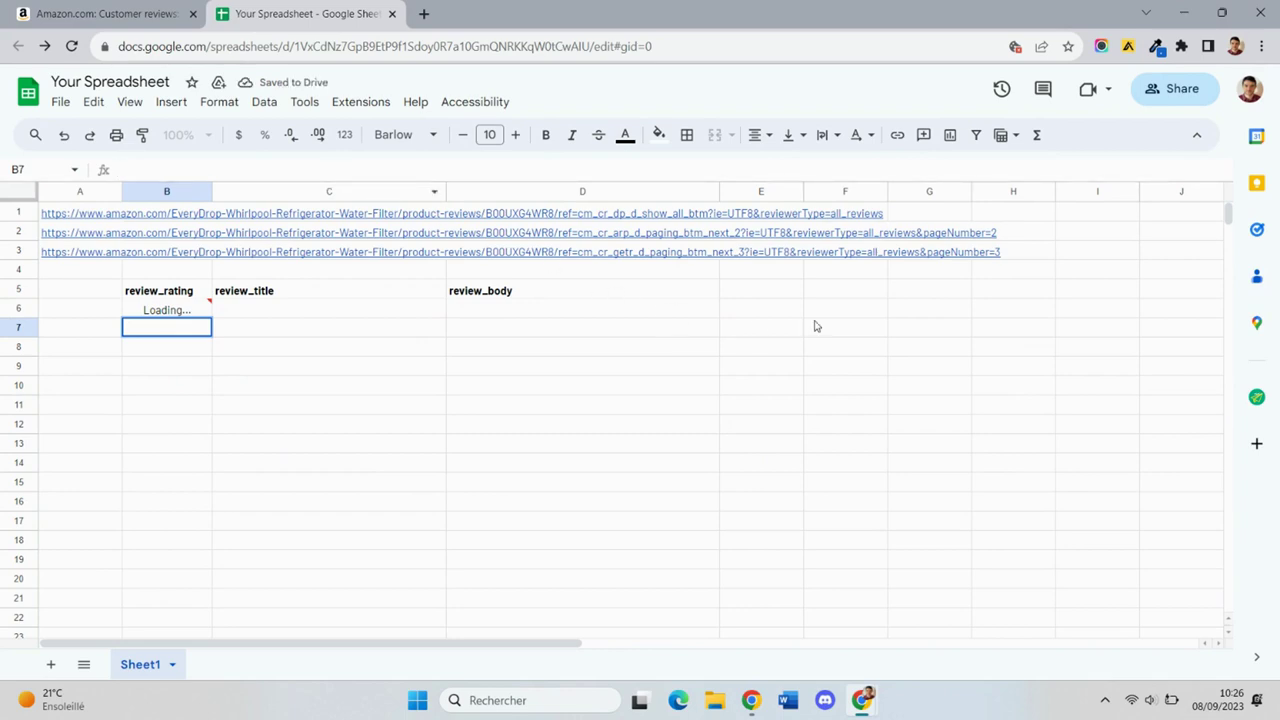
Wait for loading to finish, then scroll through the 30 imported reviews in rows 6–35
double_click(829, 326)
click(845, 314)
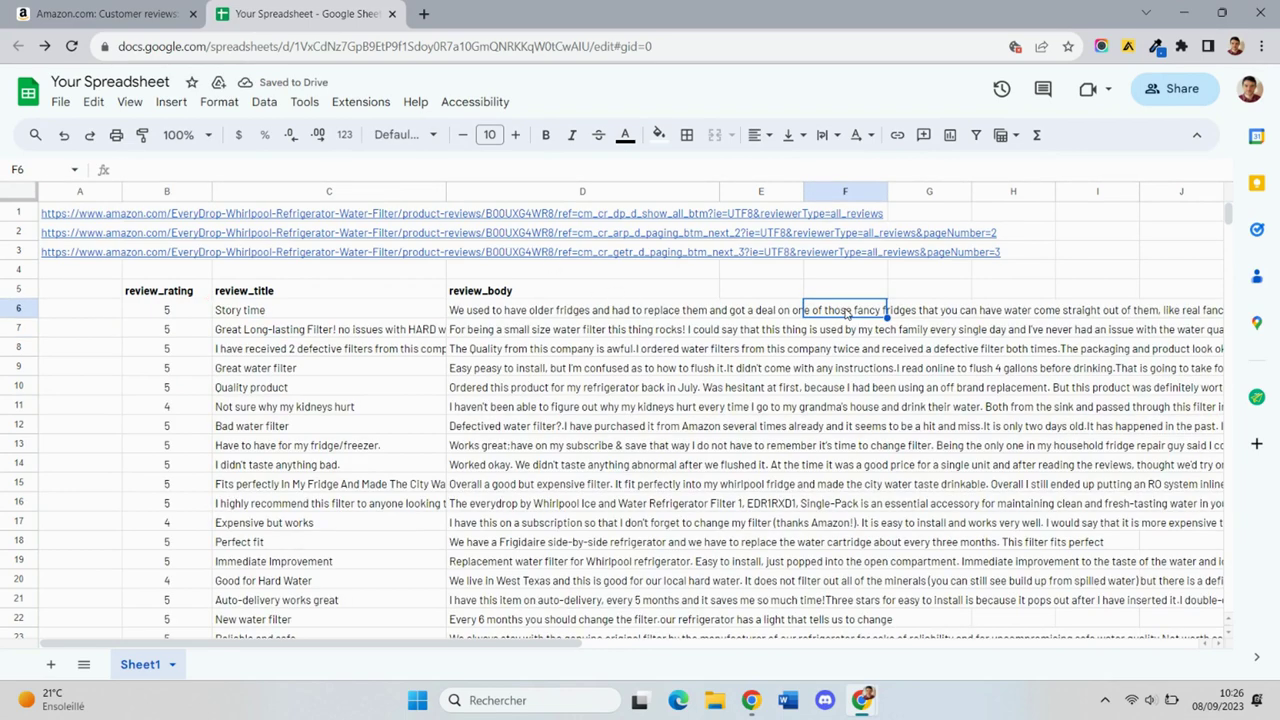
scroll(845, 320, down, 5)
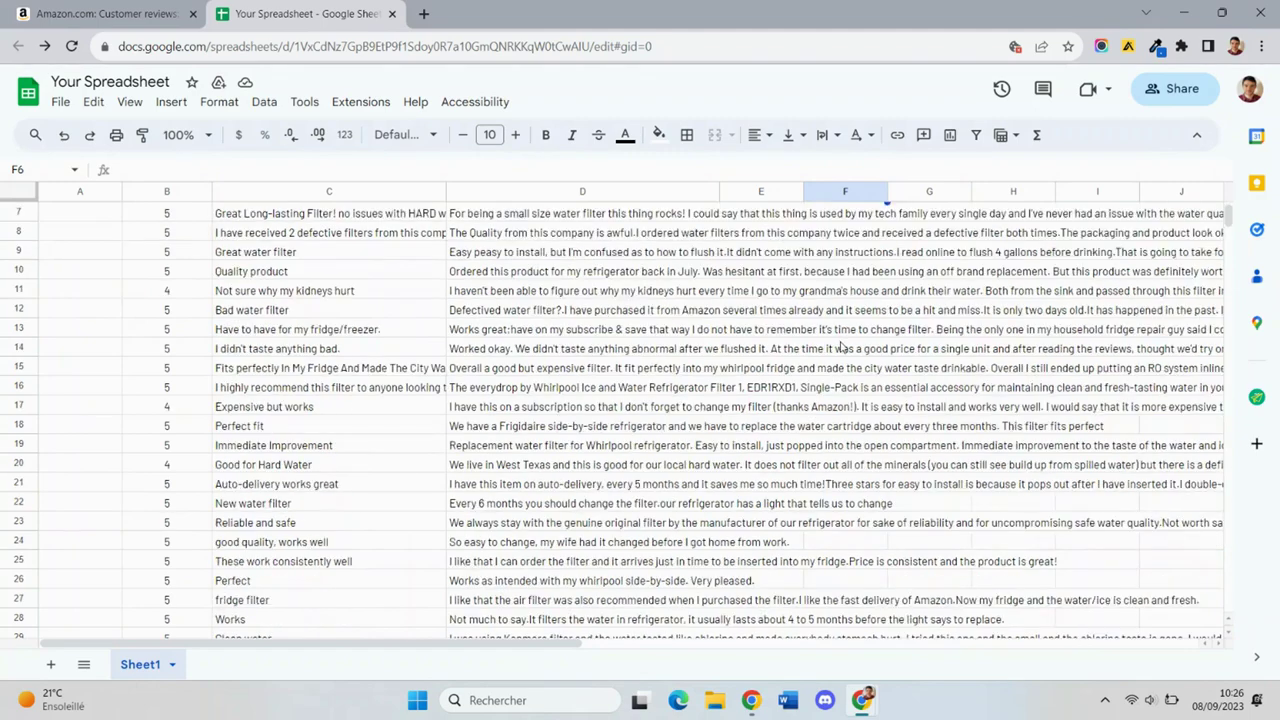
scroll(832, 390, down, 1)
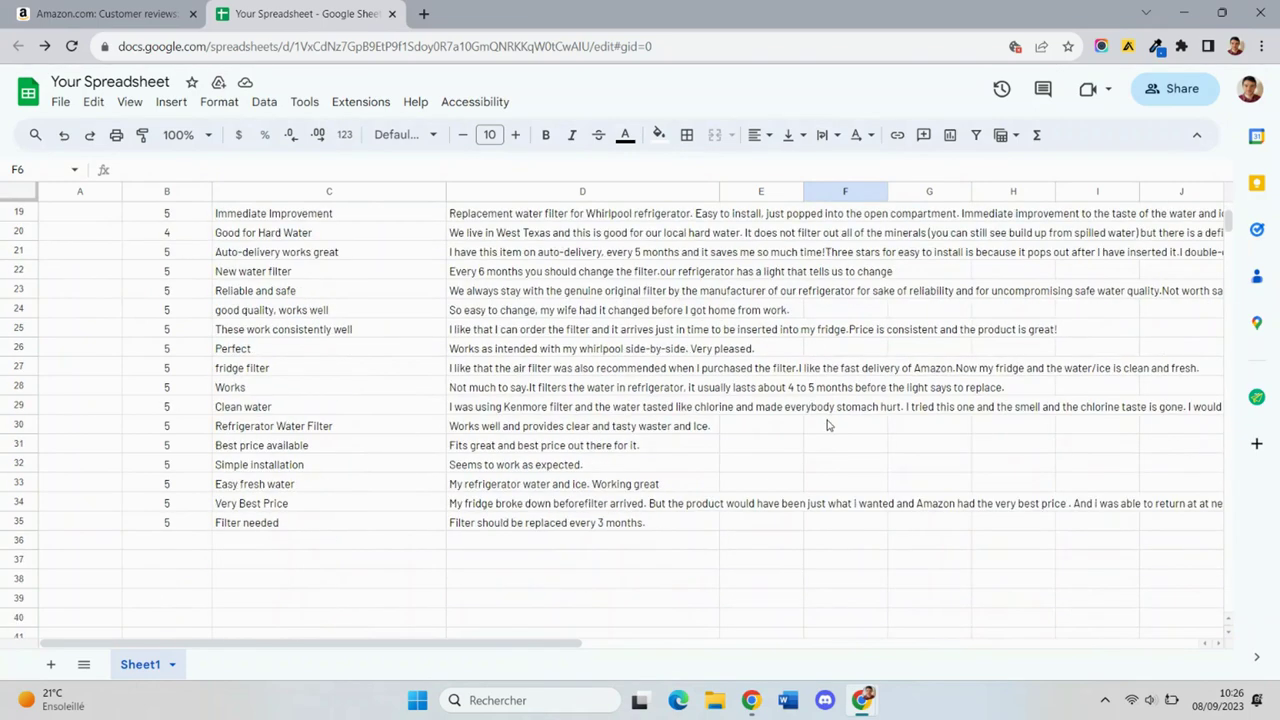
scroll(827, 425, up, 1)
scroll(827, 425, up, 2)
scroll(827, 425, up, 3)
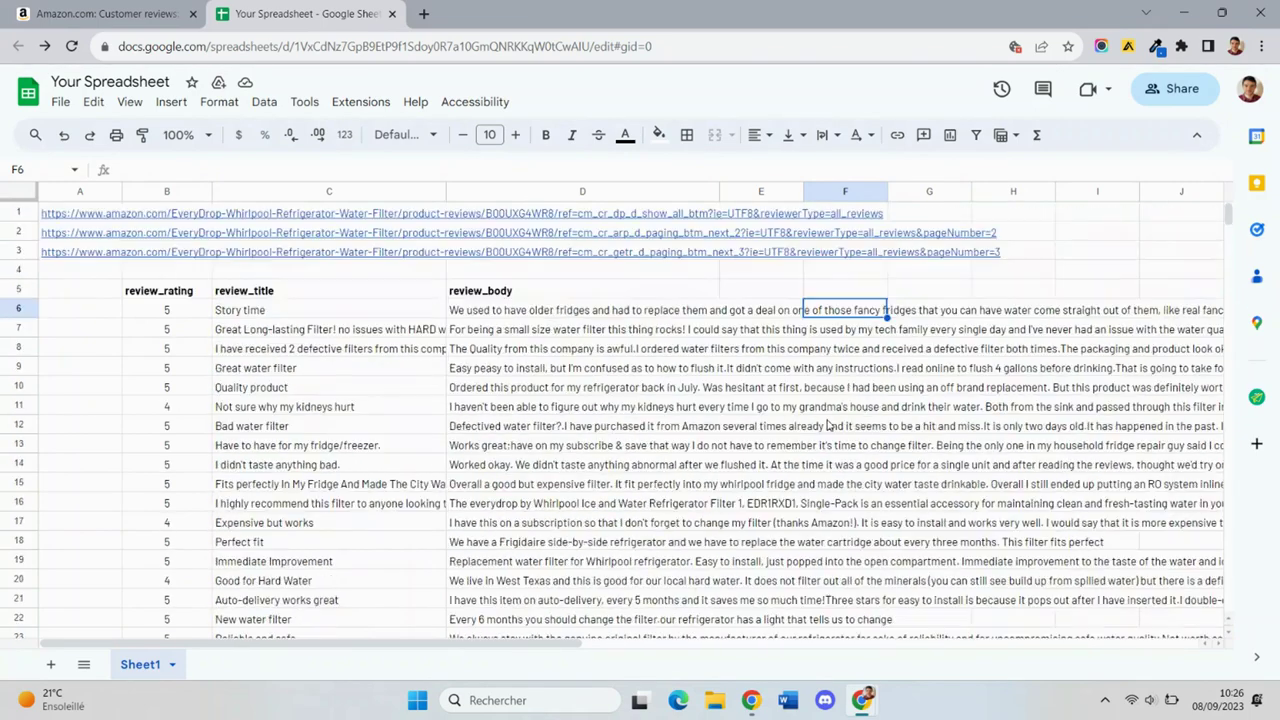